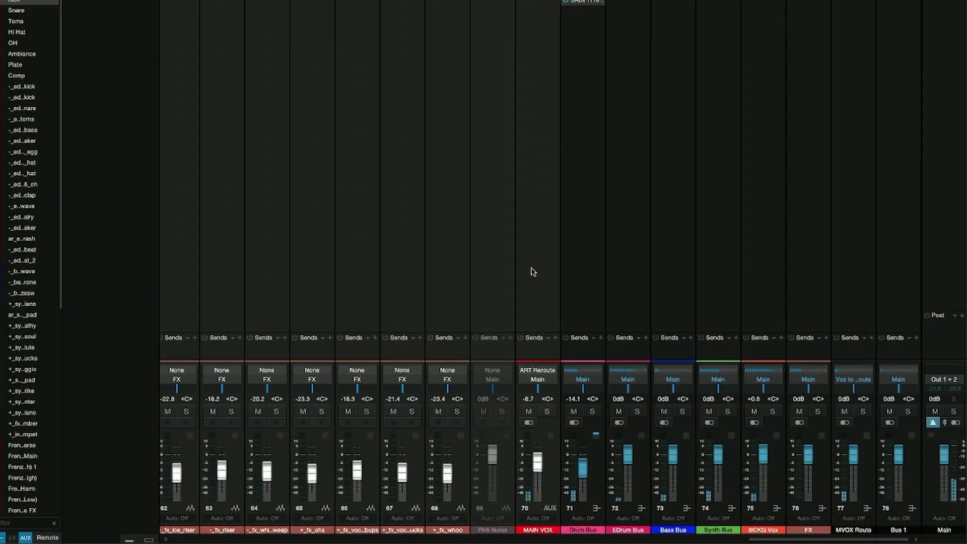
- Solo the Drum Bus channel in the mixing console
click(626, 273)
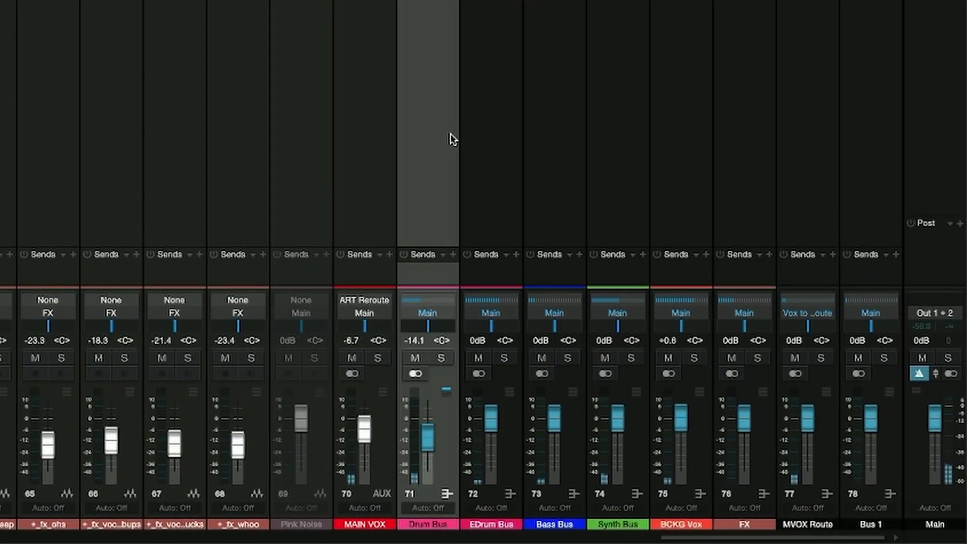
key(s)
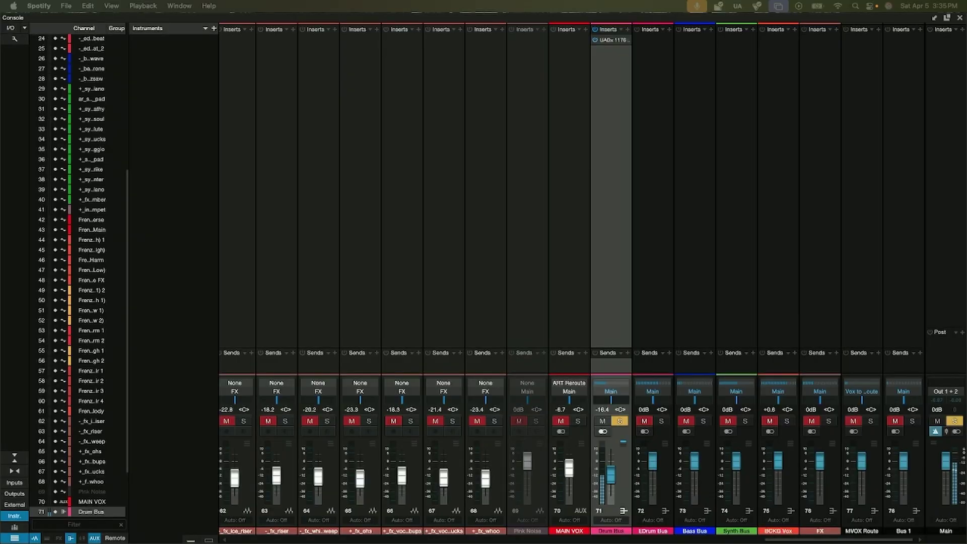
- Review the Snare and Hi Hat channels and return to the Drum Bus to open its UADx 1176 insert
scroll(635, 241, left, 20)
click(281, 281)
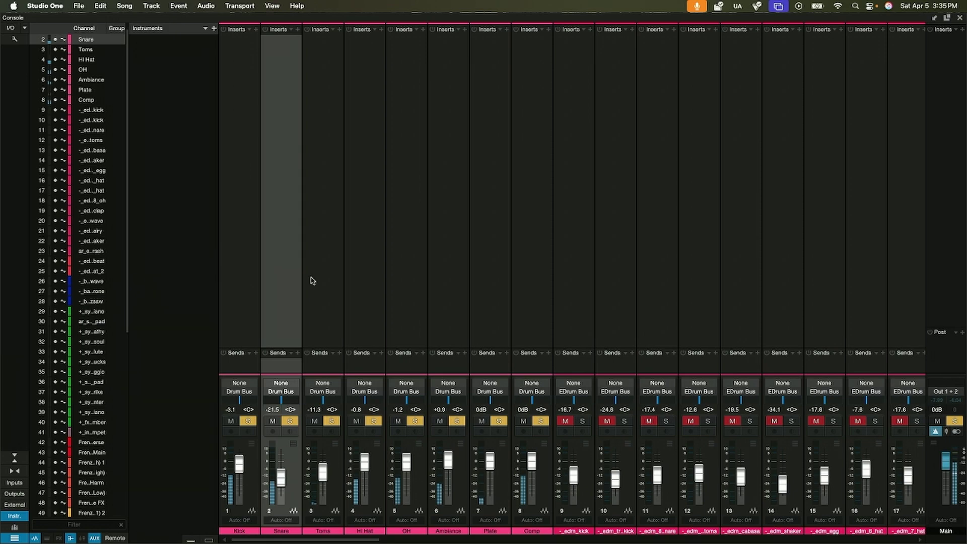
click(365, 281)
scroll(529, 253, right, 20)
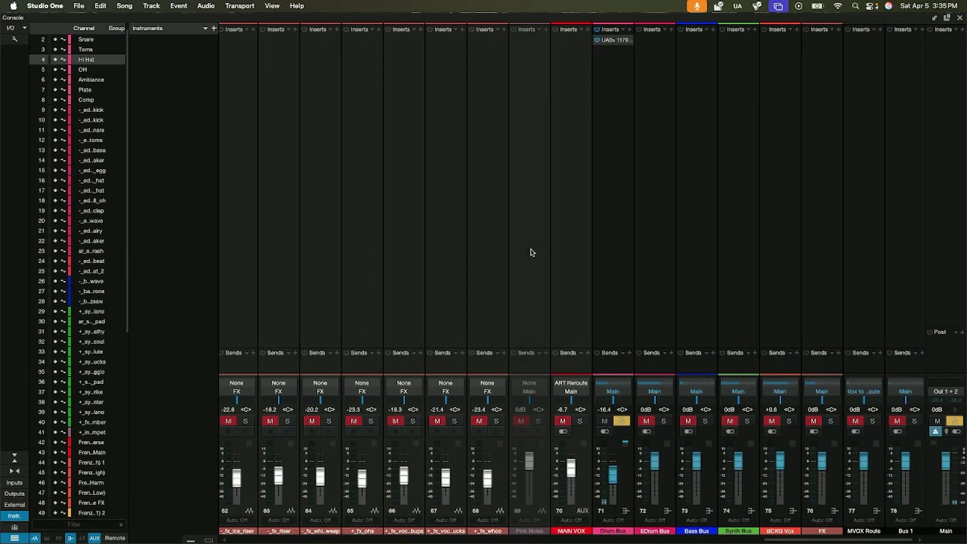
click(627, 181)
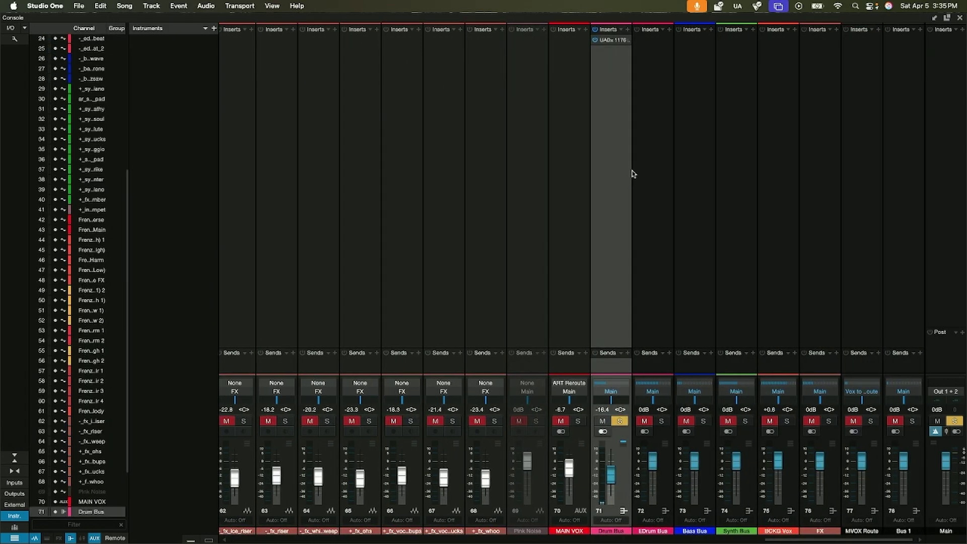
click(615, 43)
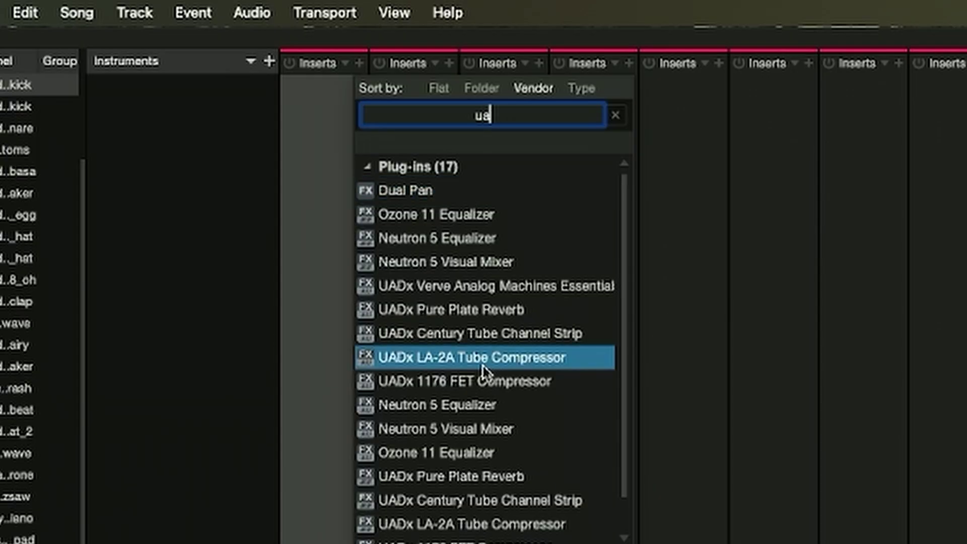
- Insert the UADx 1176 FET Compressor with the Kick Drum preset on the first EDM kick channel and close its window
scroll(484, 529, down, 1)
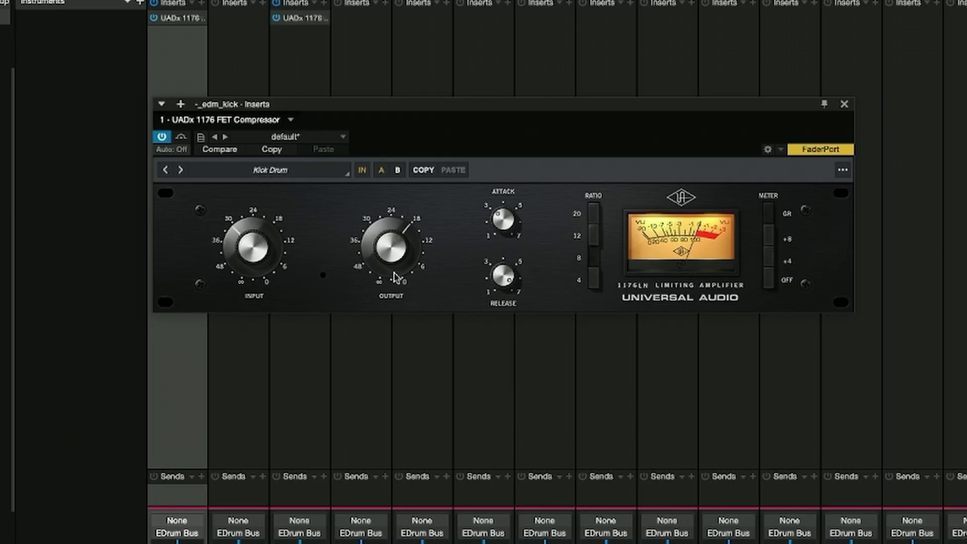
click(844, 104)
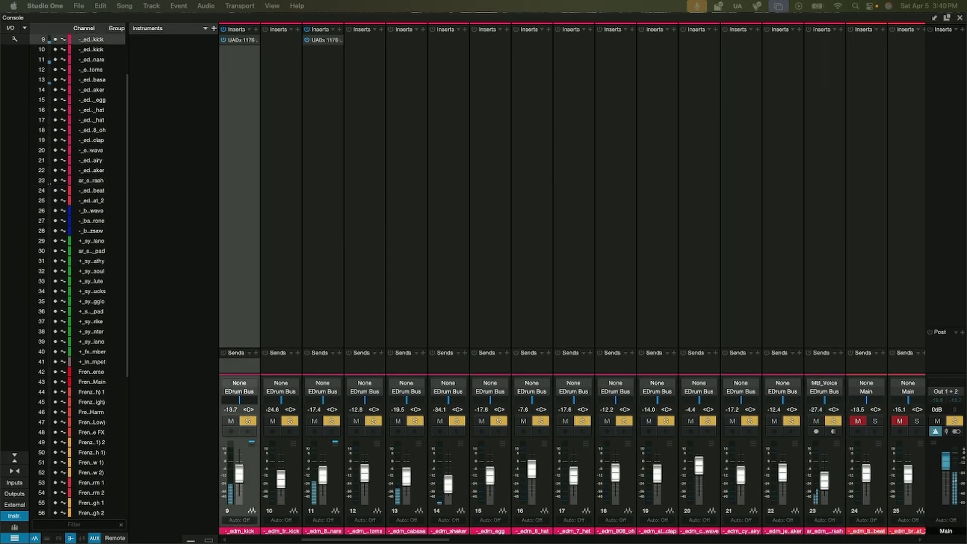
- Lower the EDM snare channel to -18.3 dB and the EDM crash channel to -32.3 dB
click(323, 201)
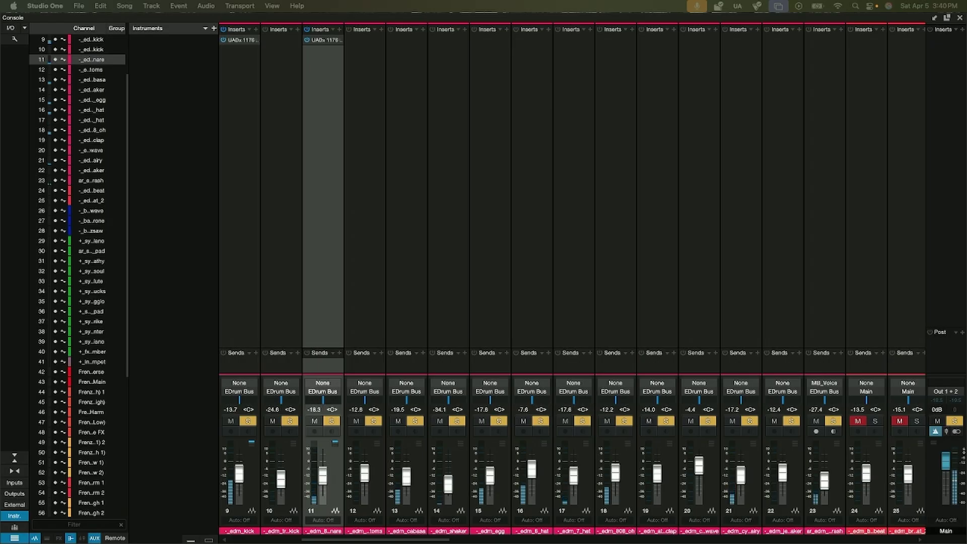
click(824, 202)
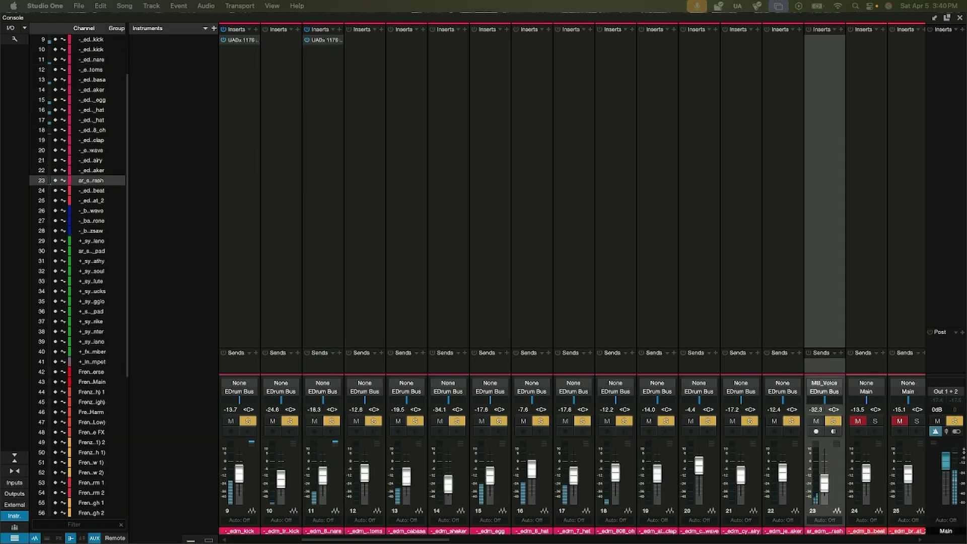
- Set the EDM shaker channel's level to -28.0 dB and pan it to L30
scroll(637, 190, right, 10)
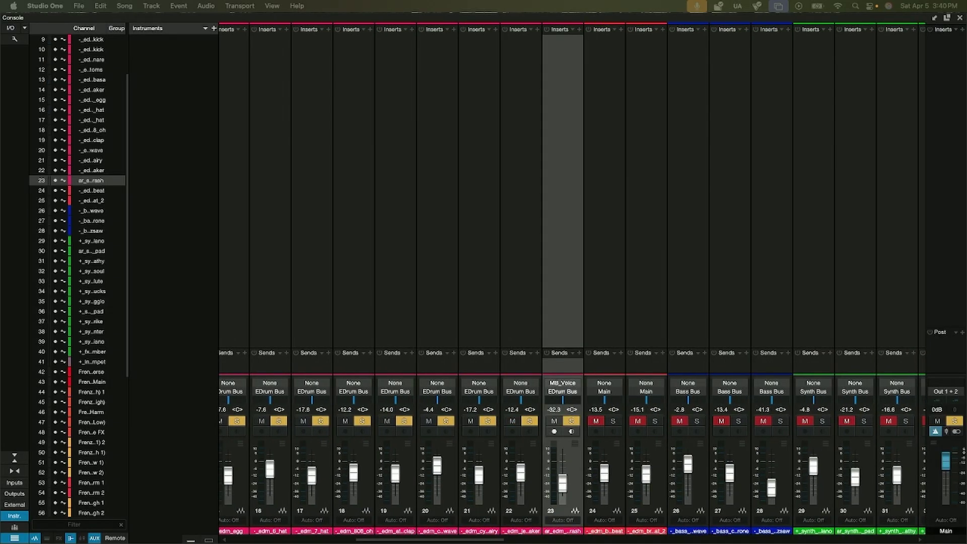
click(93, 90)
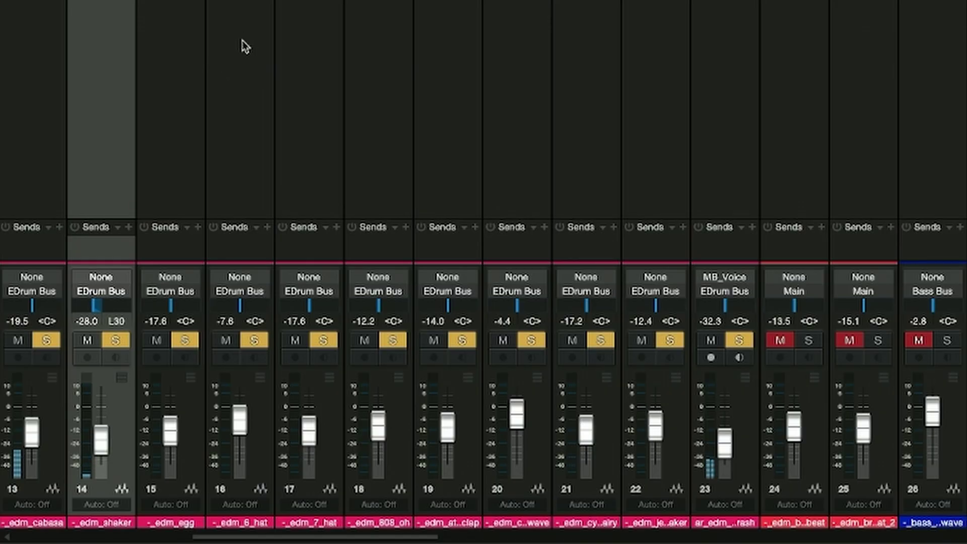
- Insert the Ozone 11 Equalizer on the Hat Bus and add a Flat High-Pass filter at about 1440 Hz with a 12 dB/oct slope
scroll(222, 61, left, 3)
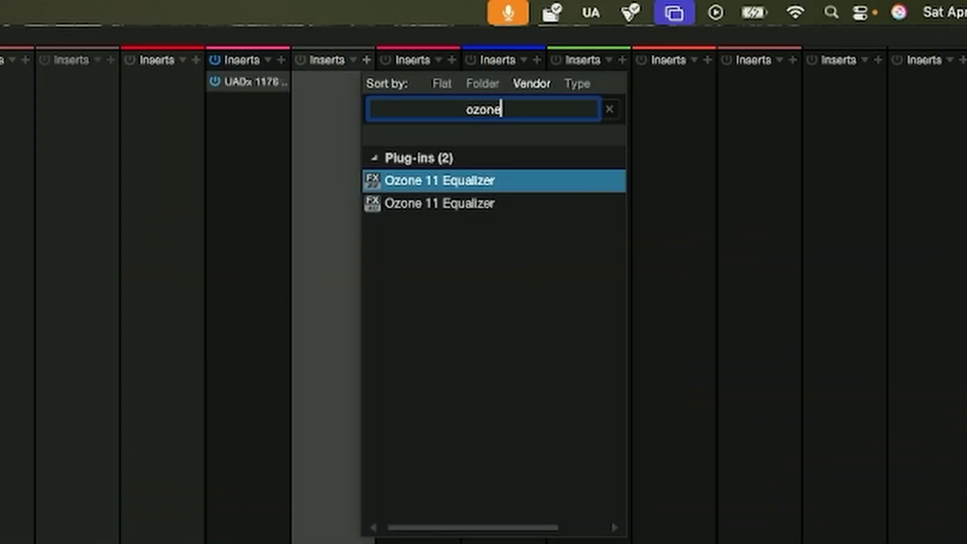
key(Return)
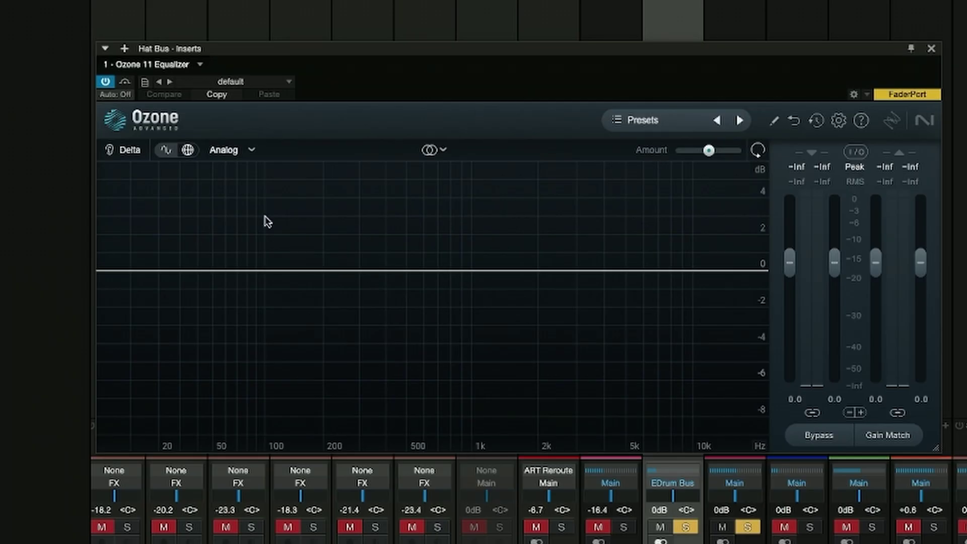
click(298, 247)
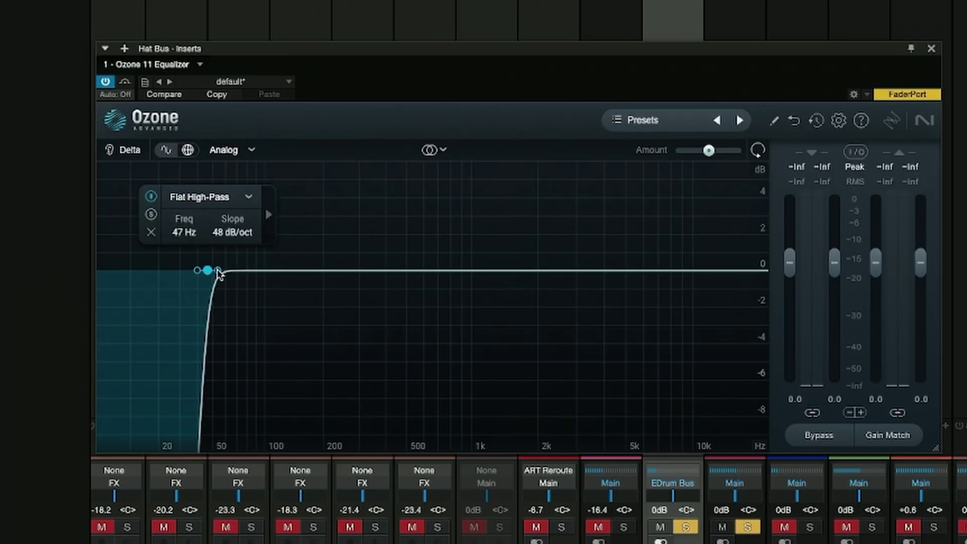
scroll(308, 251, down, 3)
drag(208, 270, 505, 267)
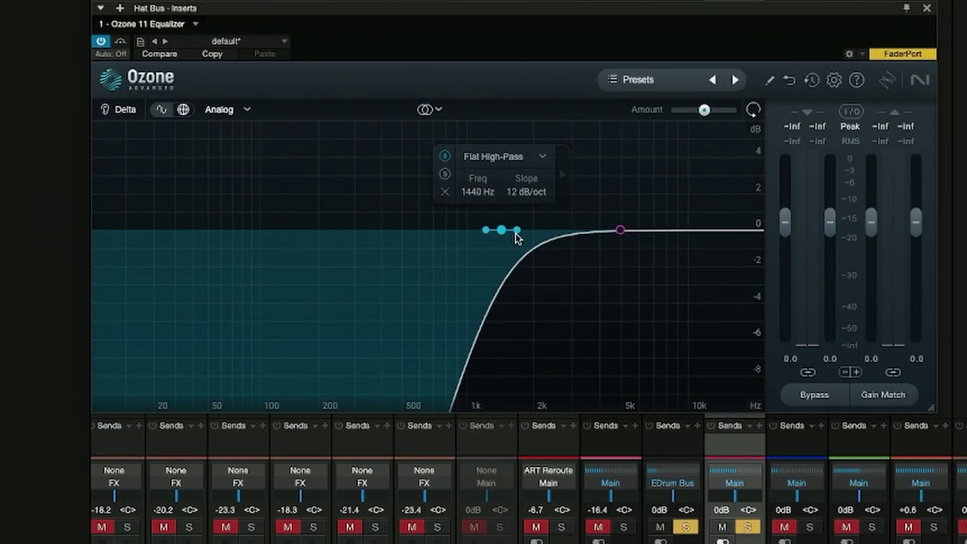
- Add a bell band at about 776 Hz with a -2.0 dB gain to the equalizer and start playback
click(447, 270)
double_click(458, 240)
text(-2)
key(Return)
key(space)
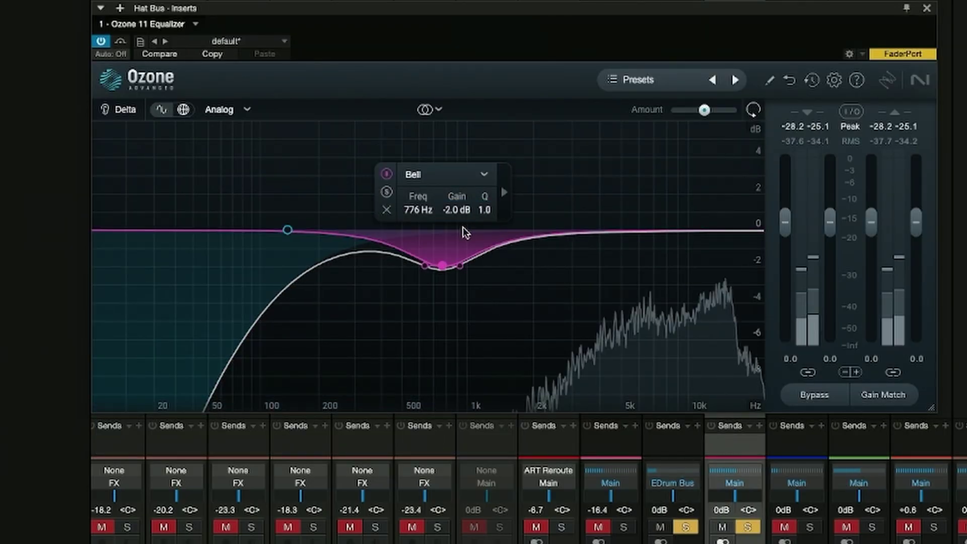
- Place a bell band at 14500 Hz in the equalizer and lower its gain
double_click(474, 192)
text(14600)
key(Tab)
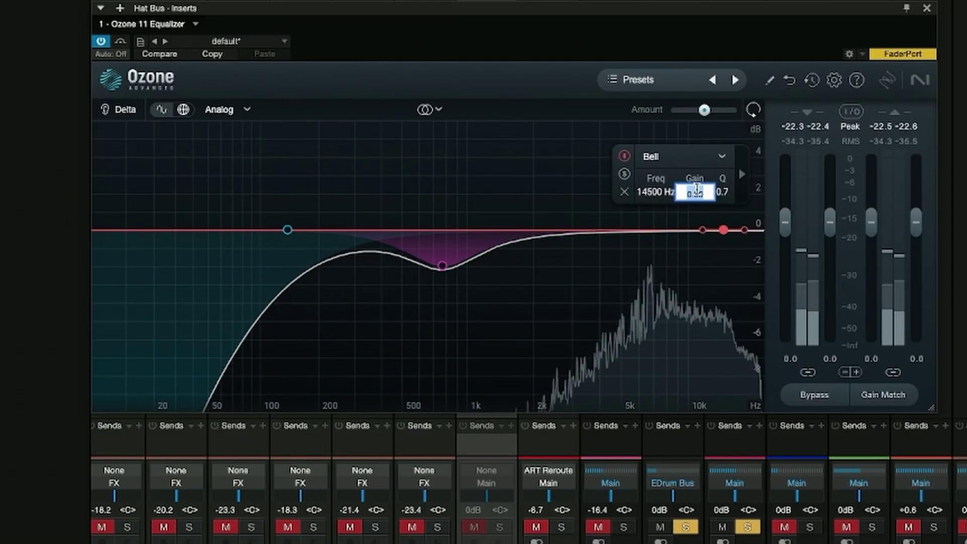
drag(726, 230, 722, 274)
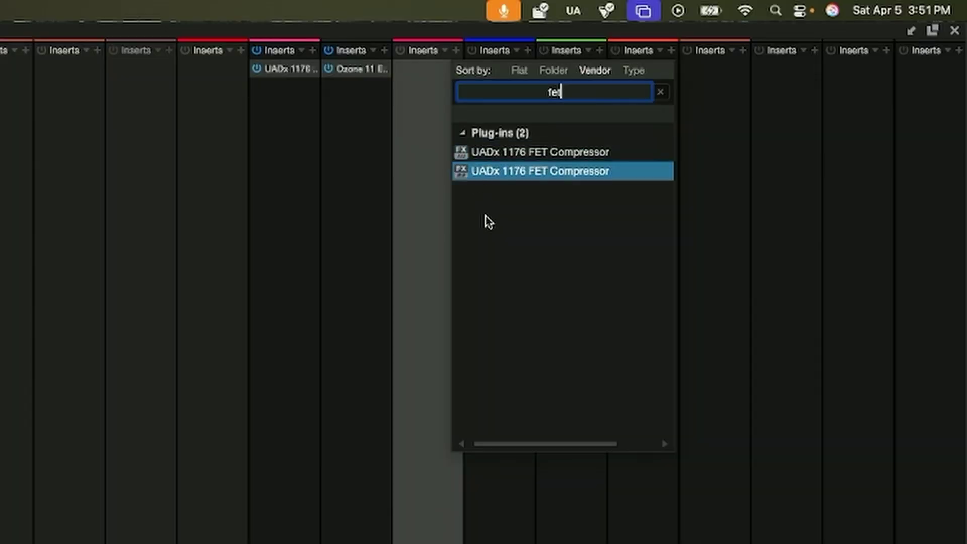
- Insert the UADx 1176 FET Compressor on the EDrum Bus
click(519, 175)
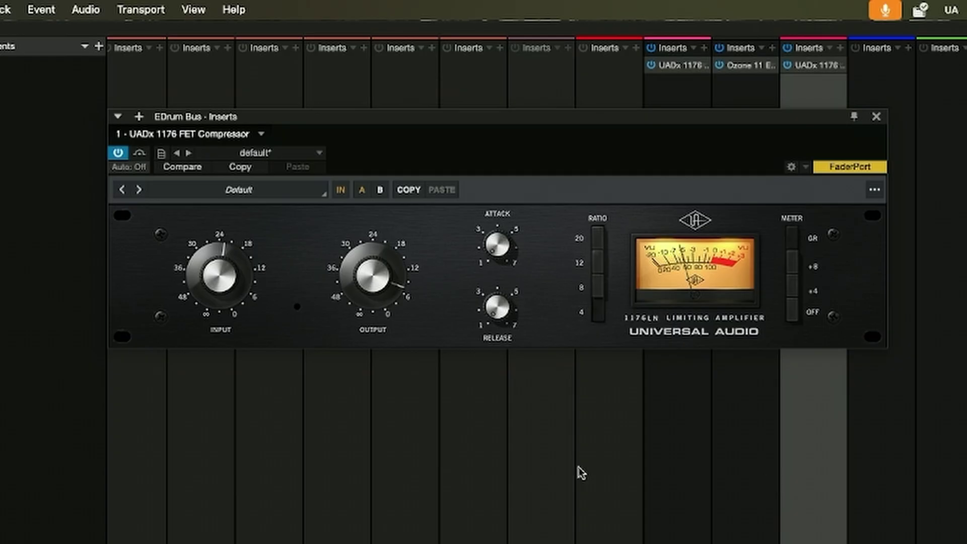
scroll(534, 75, right, 5)
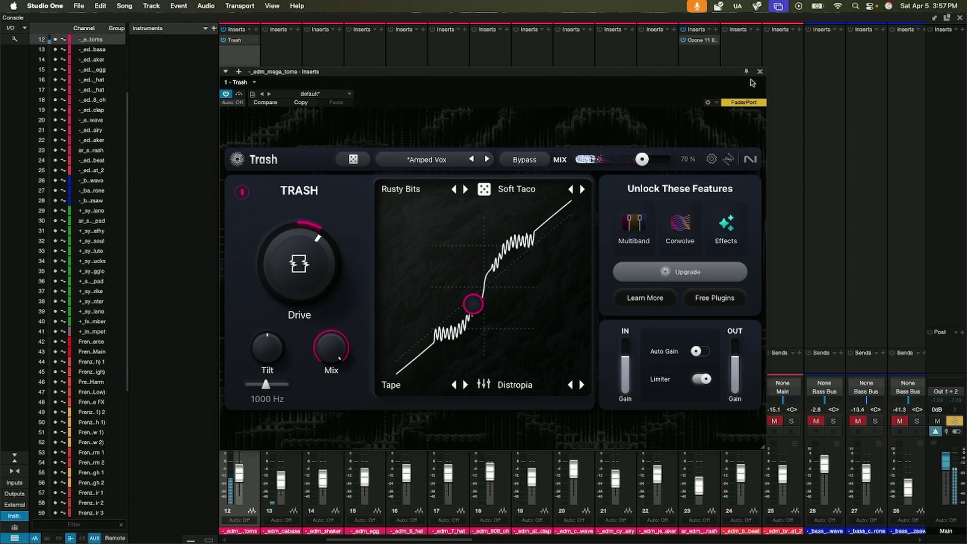
- Close the Trash plug-in window of the -_edm_mega_toms channel
click(761, 73)
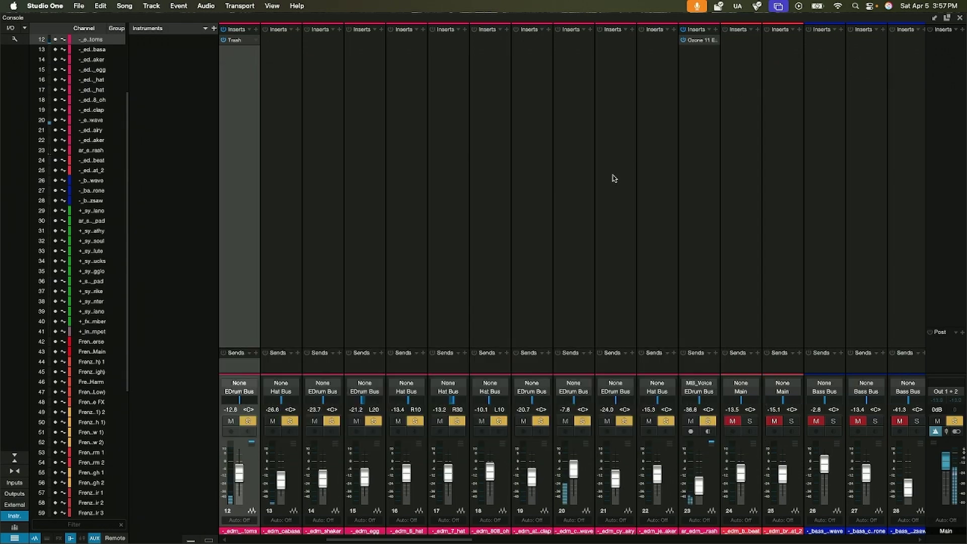
scroll(561, 205, left, 2)
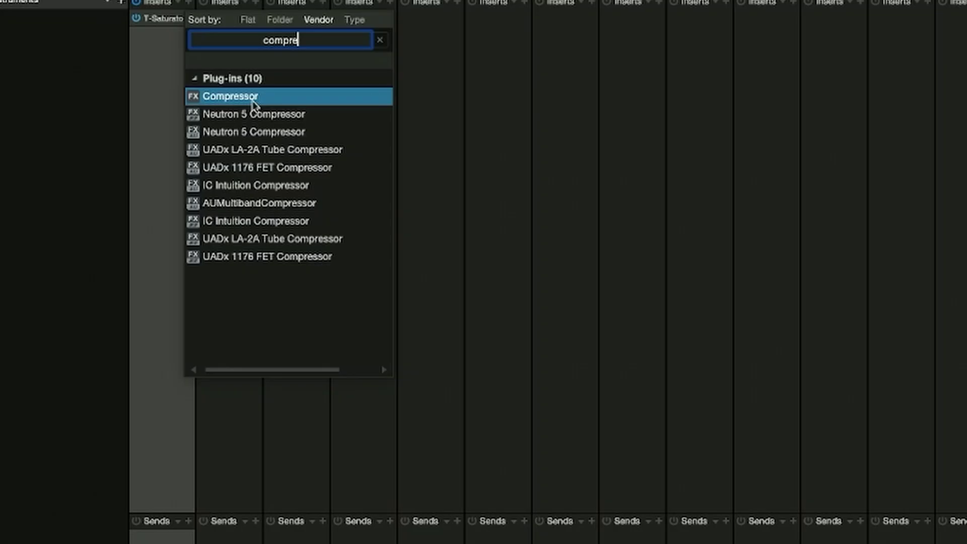
- Insert the Compressor after T-Saturator on the -_bass_sin_wave channel, with Sidechain enabled and a 9.0:1 ratio
double_click(251, 99)
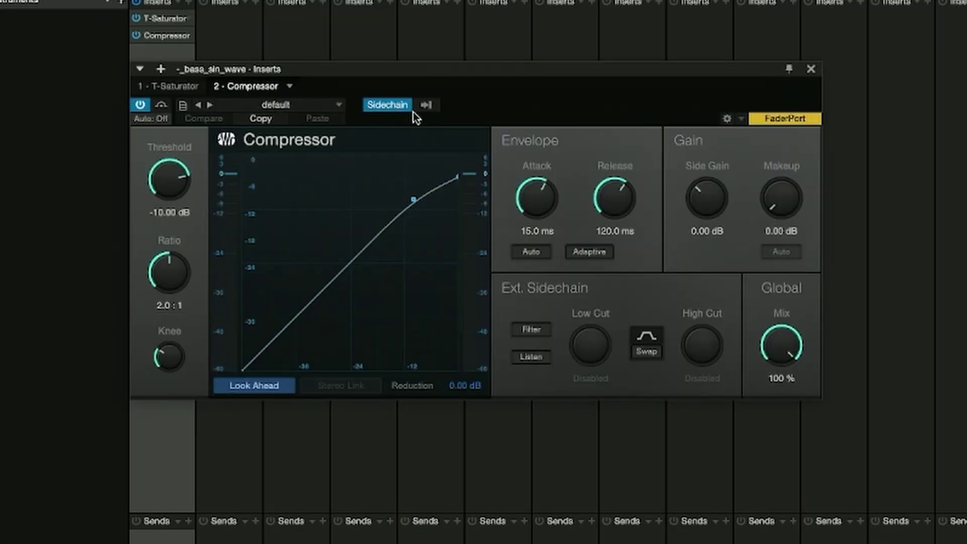
click(582, 87)
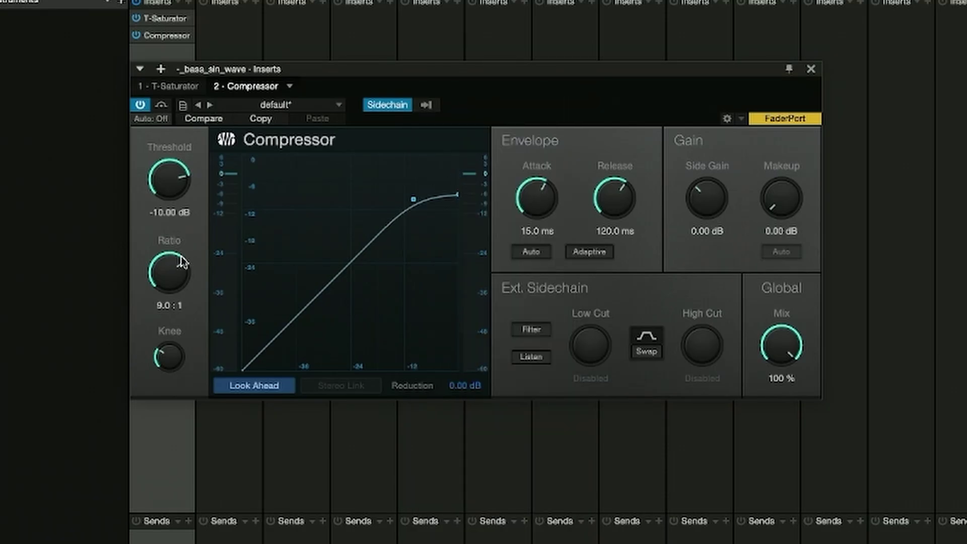
- Set the Compressor's knee to about 3.7 dB, its attack to 0.10 ms and its threshold to about -26.80 dB
drag(167, 357, 173, 378)
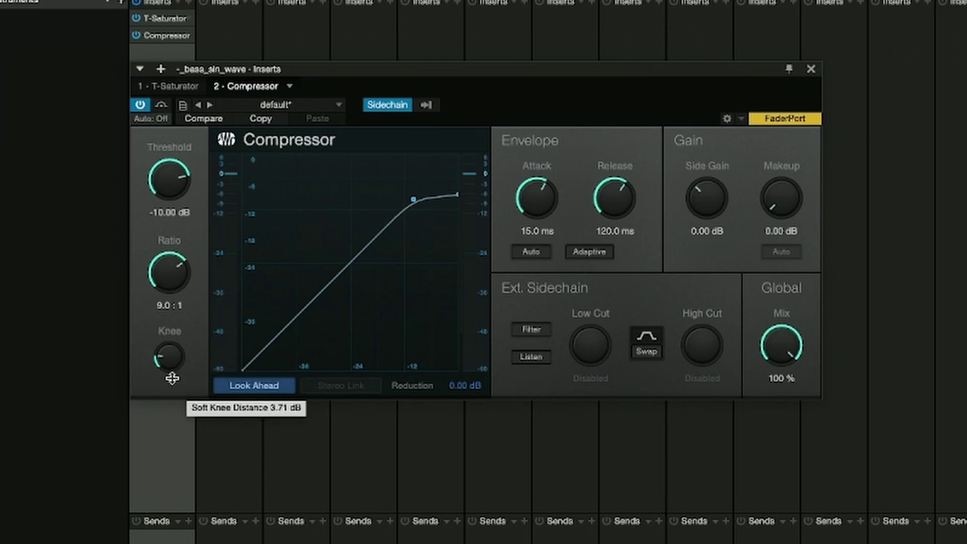
drag(537, 198, 537, 222)
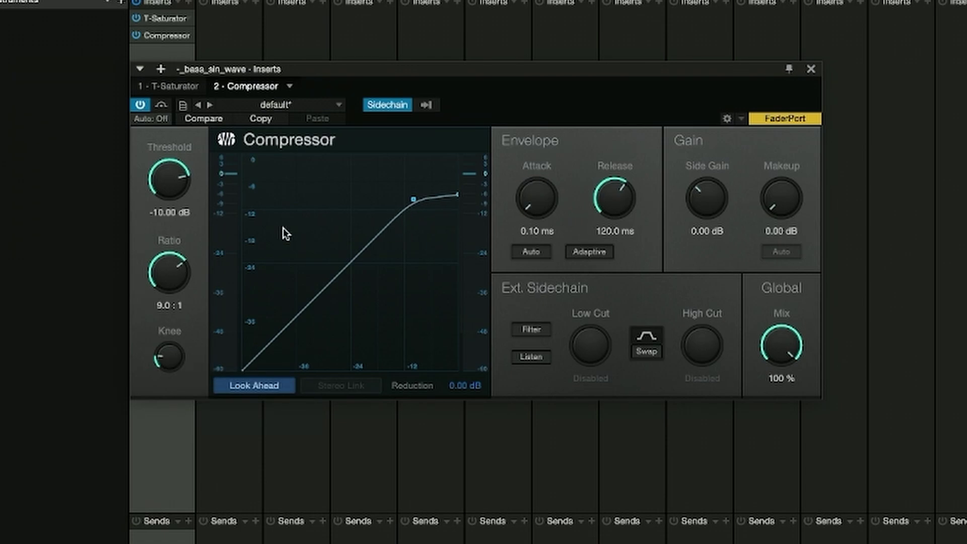
drag(173, 197, 193, 245)
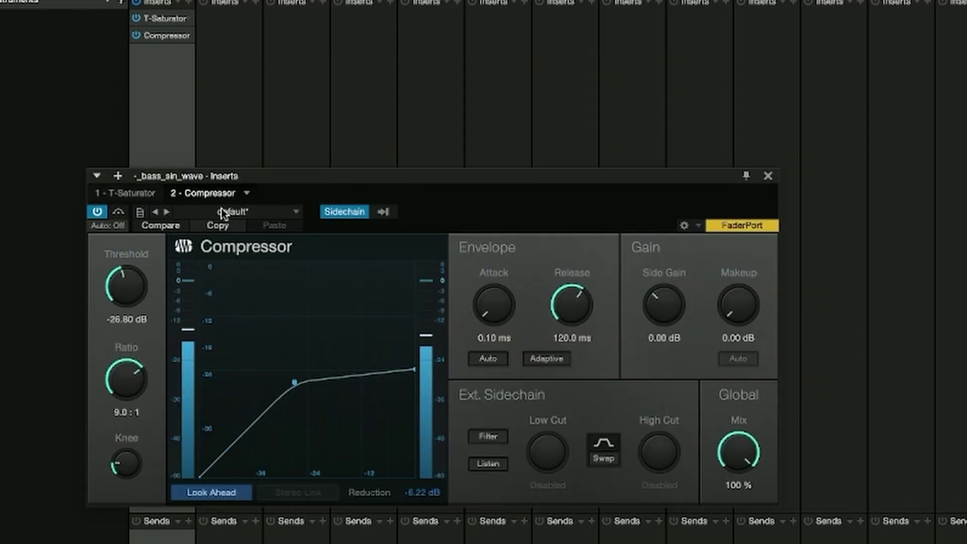
- Transfer the Compressor from the -_bass_sin_wave channel to the Bass Bus and close its plug-in window
drag(156, 41, 966, 43)
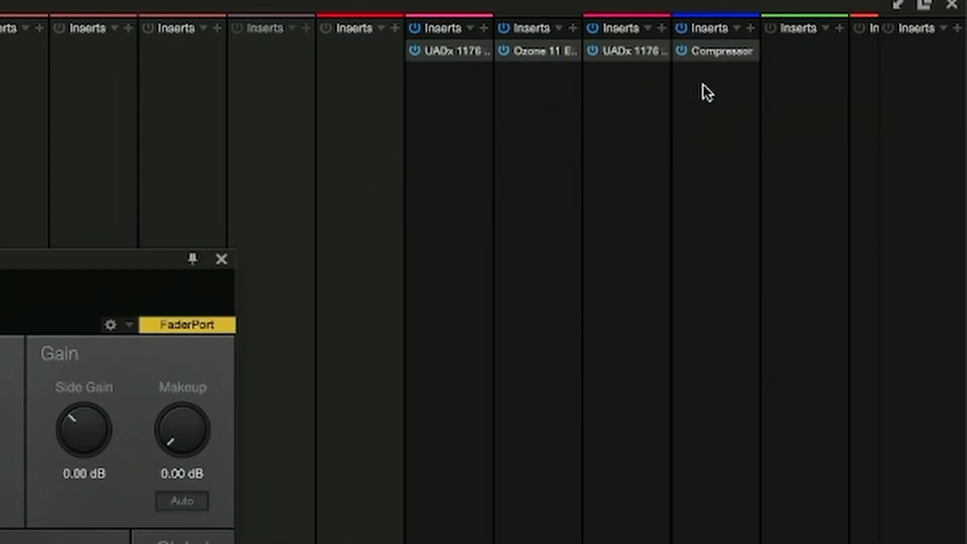
click(226, 257)
scroll(247, 251, right, 10)
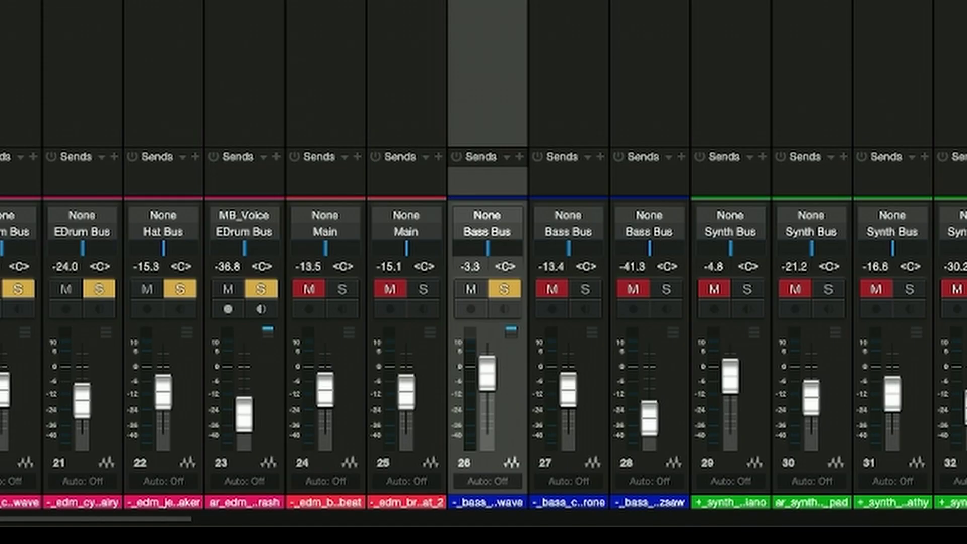
right_click(28, 74)
- Solo the -_bass_creeper_drone channel and toggle playback
click(567, 63)
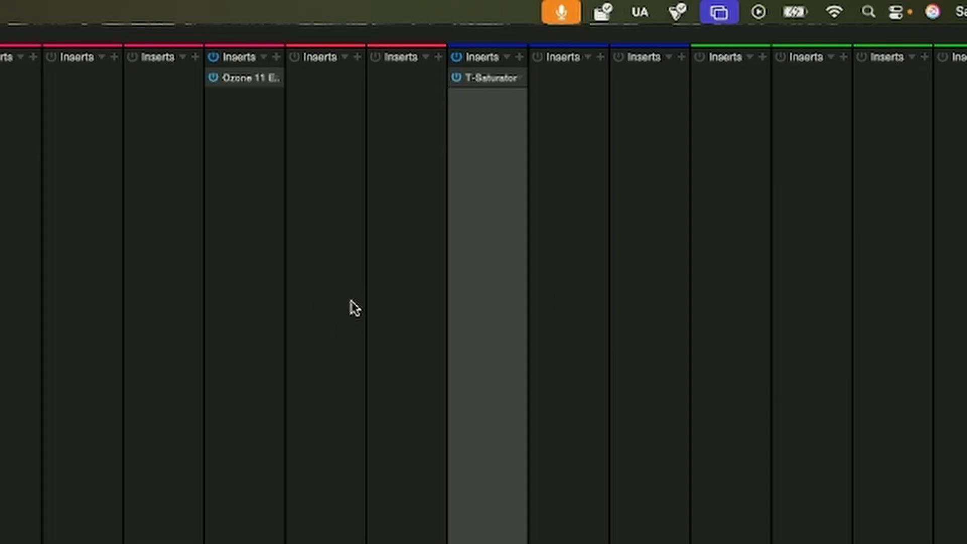
key(s)
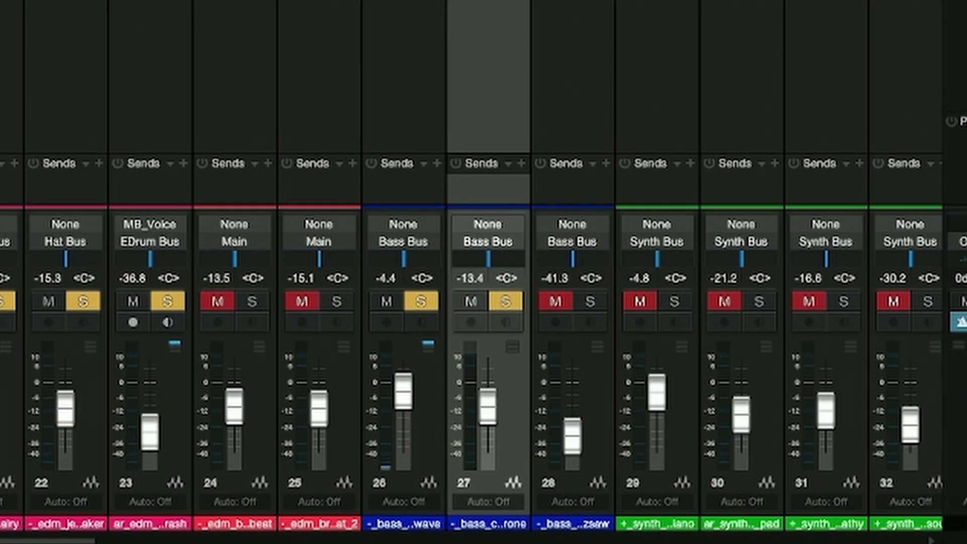
key(space)
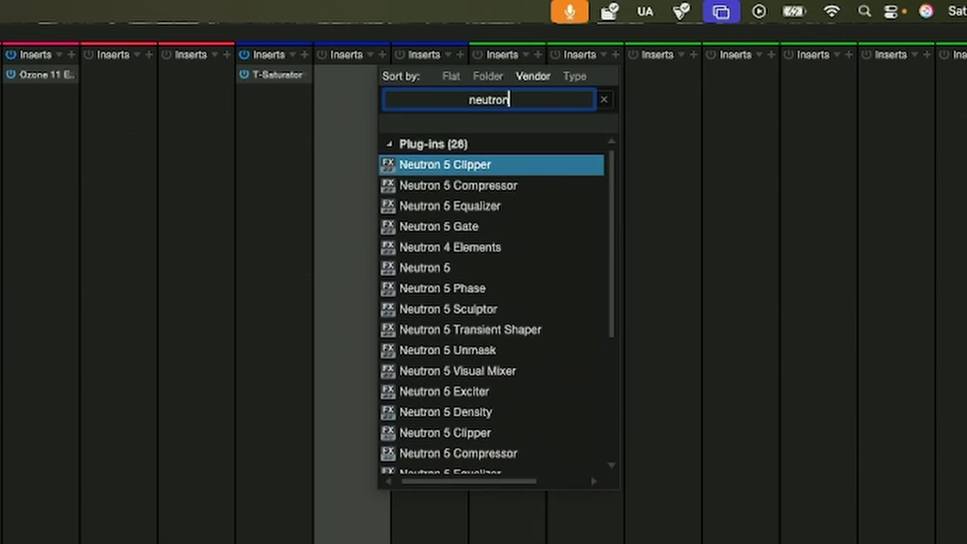
- Insert Neutron 5 with the Dub Saturation preset on the -_bass_creeper_drone channel and shift its lowest EQ band to a lower frequency
scroll(484, 282, down, 5)
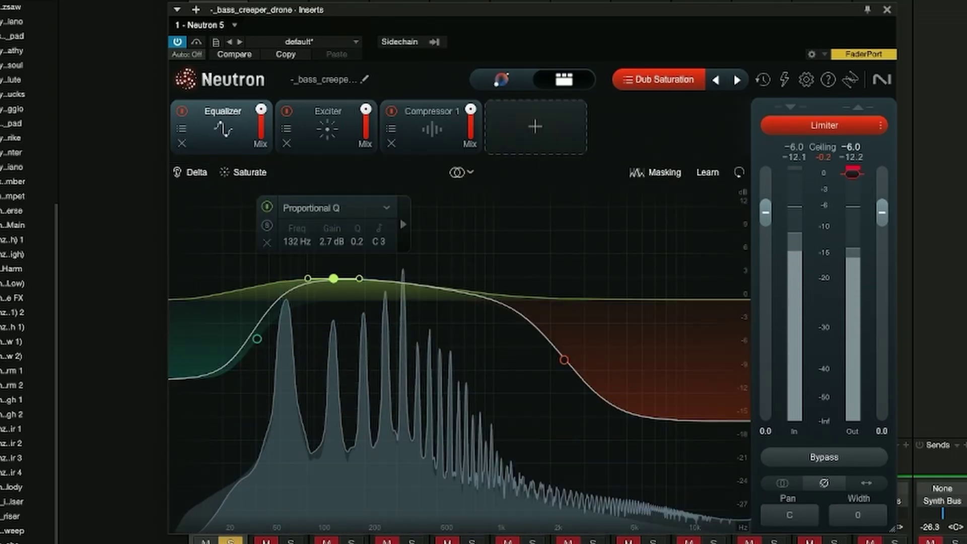
drag(257, 339, 222, 338)
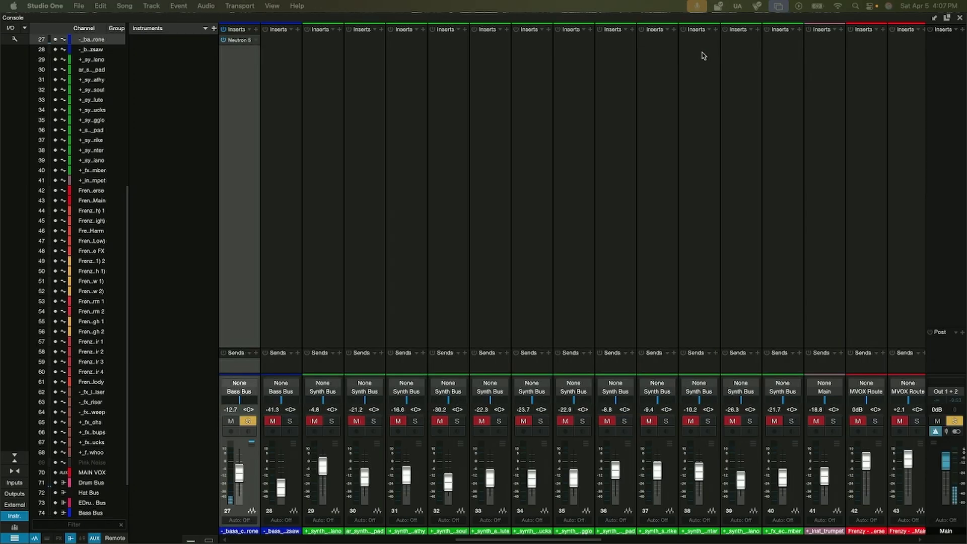
- Insert UADx Verve Analog Machines Essentials on the -_bass_creeper_drone channel and place it ahead of Neutron 5
click(256, 31)
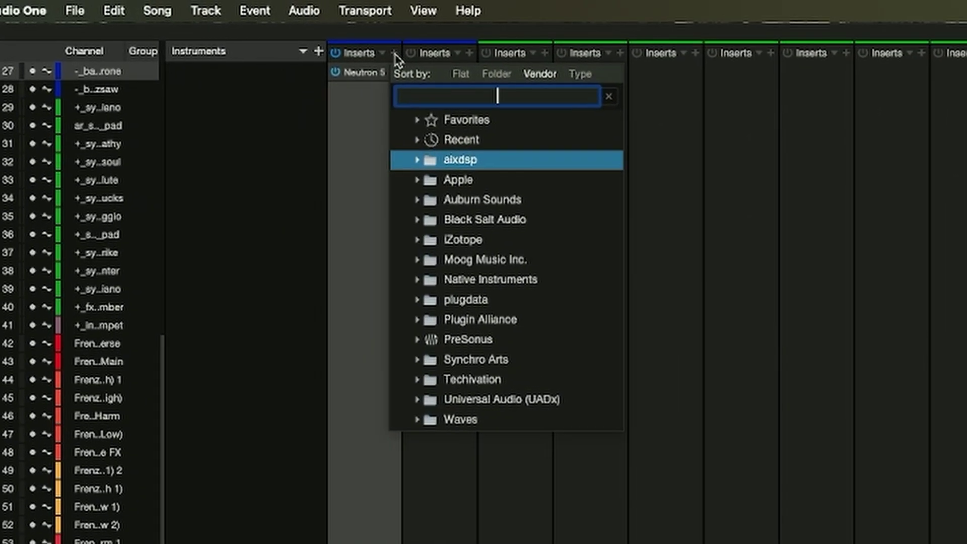
text(analo)
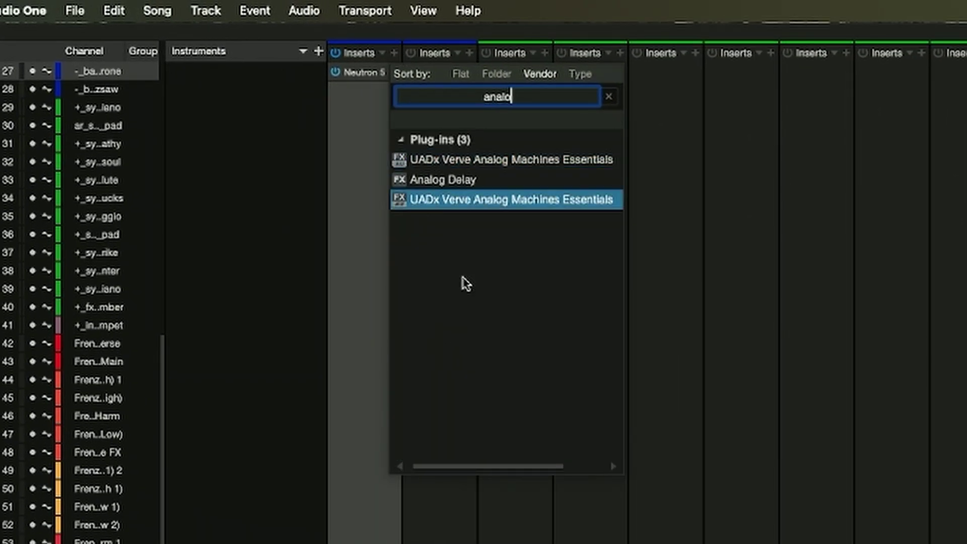
click(464, 159)
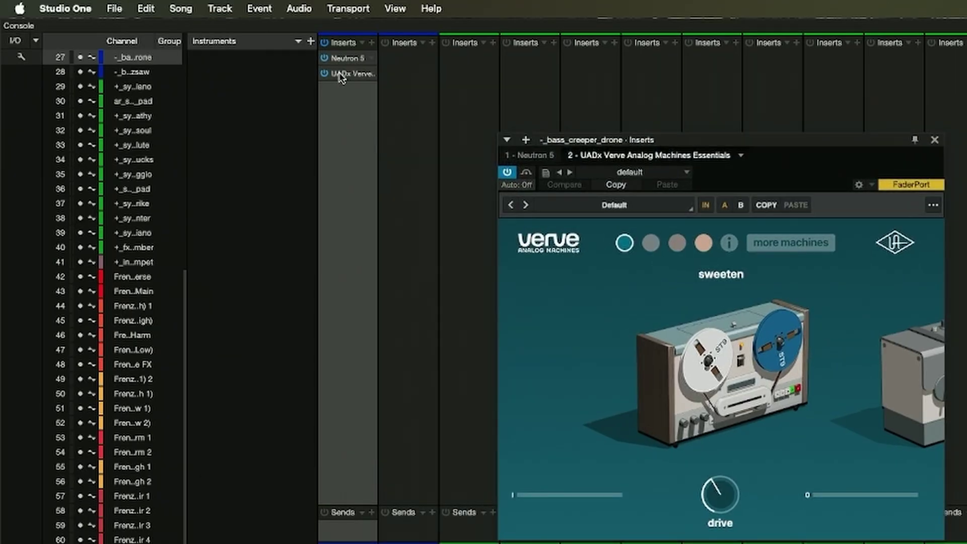
drag(341, 77, 340, 55)
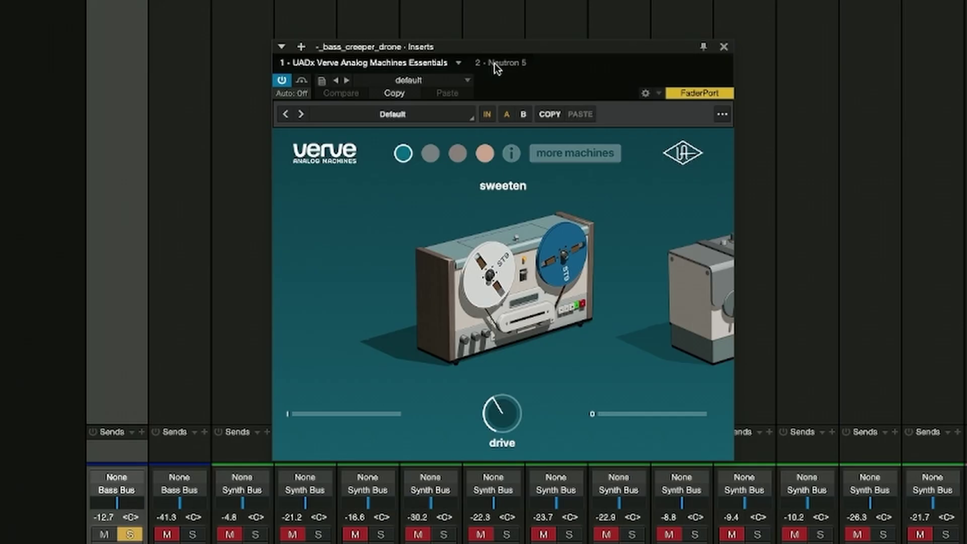
- Check the Neutron 5 settings on the -_bass_creeper_drone channel and switch Verve Analog Machines to its third machine
click(718, 155)
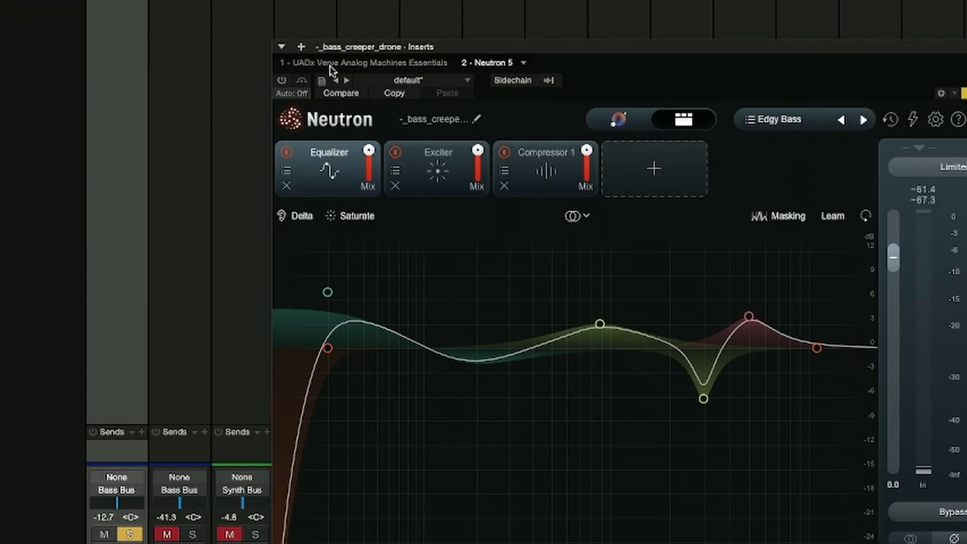
click(330, 65)
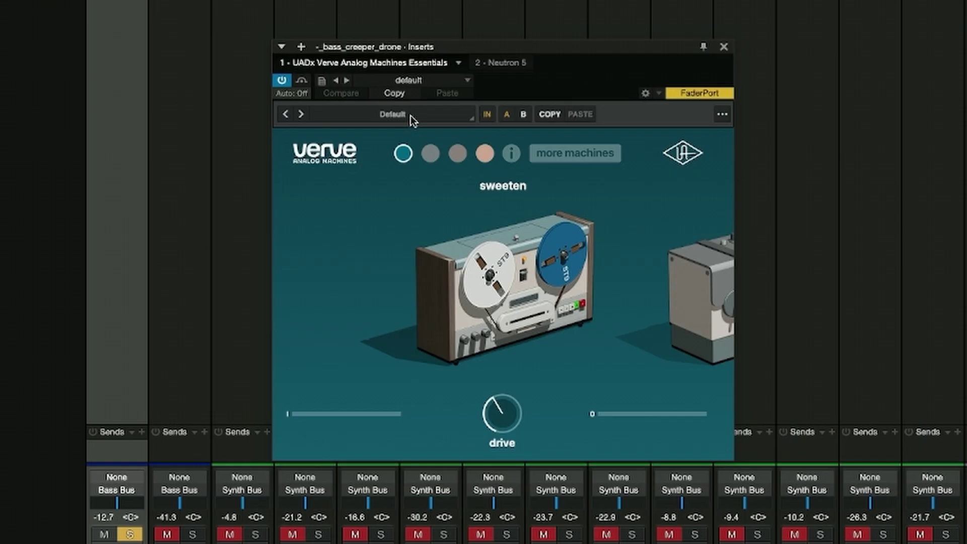
click(458, 154)
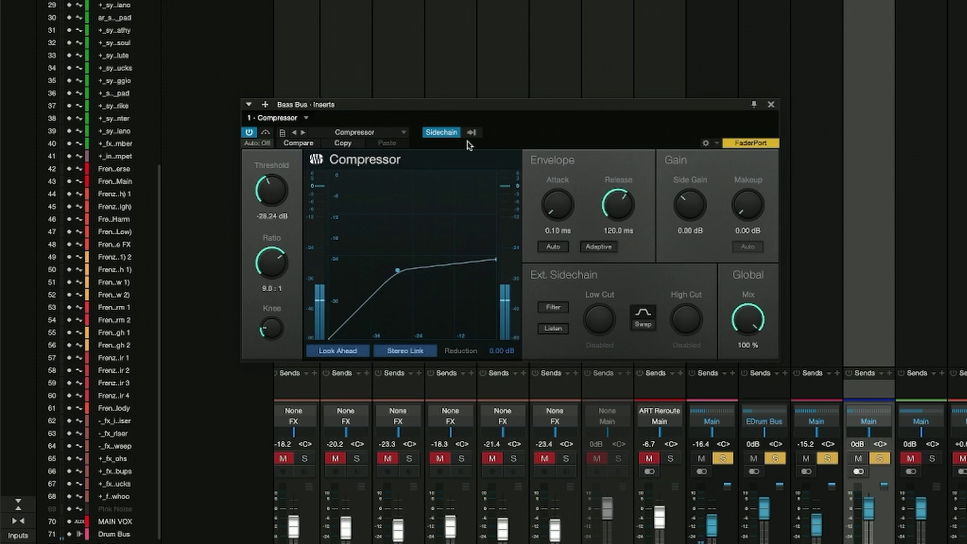
- Check the sidechain sources of the Bass Bus Compressor, close its window and move the Performance Monitor aside
click(472, 133)
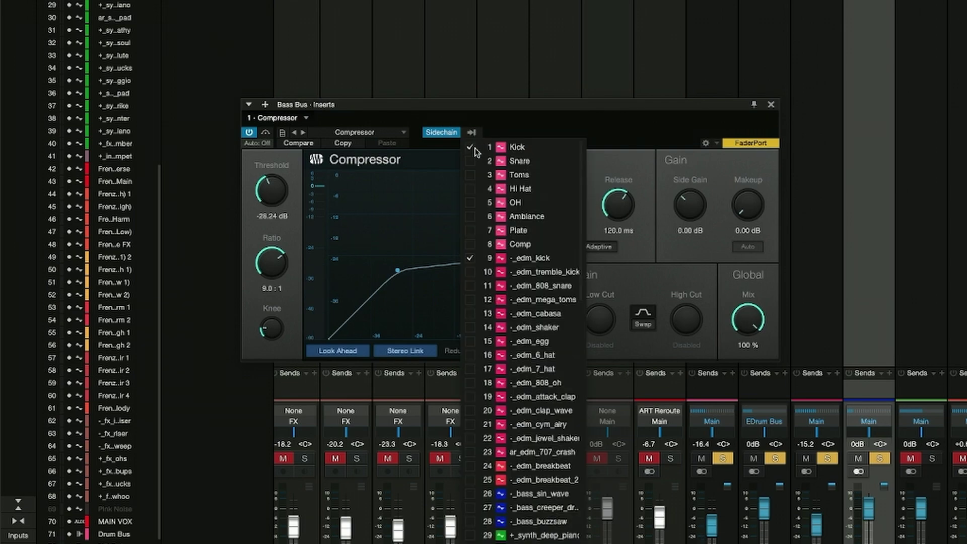
click(684, 119)
click(772, 105)
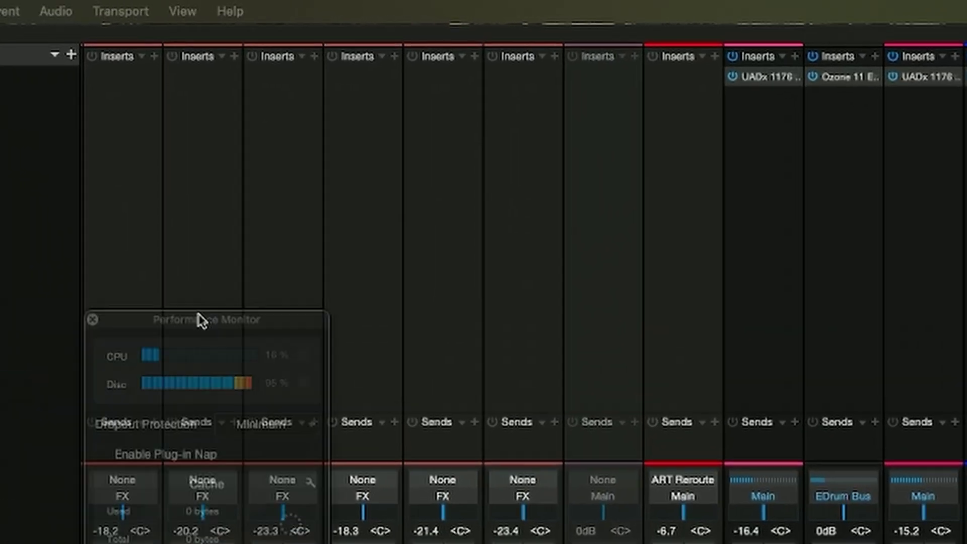
drag(280, 167, 418, 56)
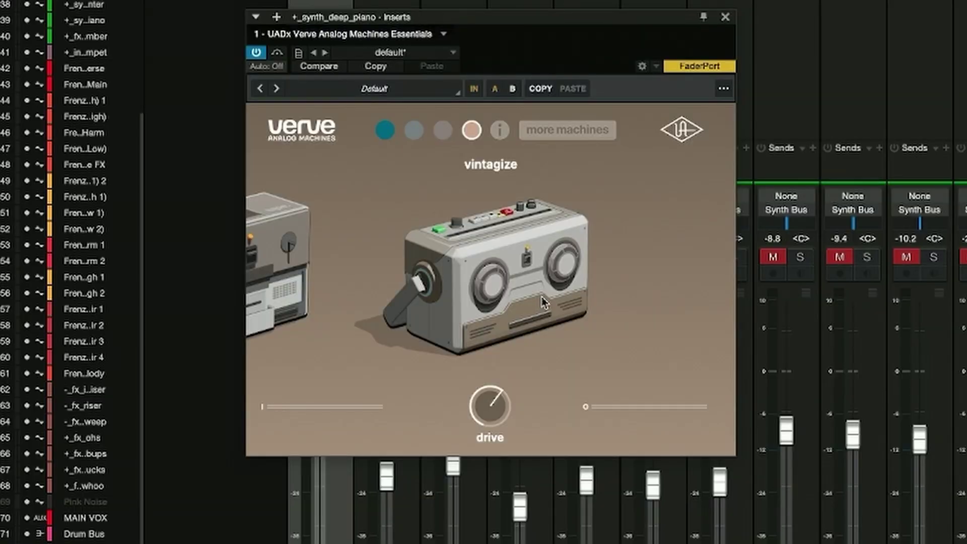
- Set the drive of Verve's vintagize machine on the +_synth_deep_piano channel to 30.0 and close its window
drag(487, 409, 483, 422)
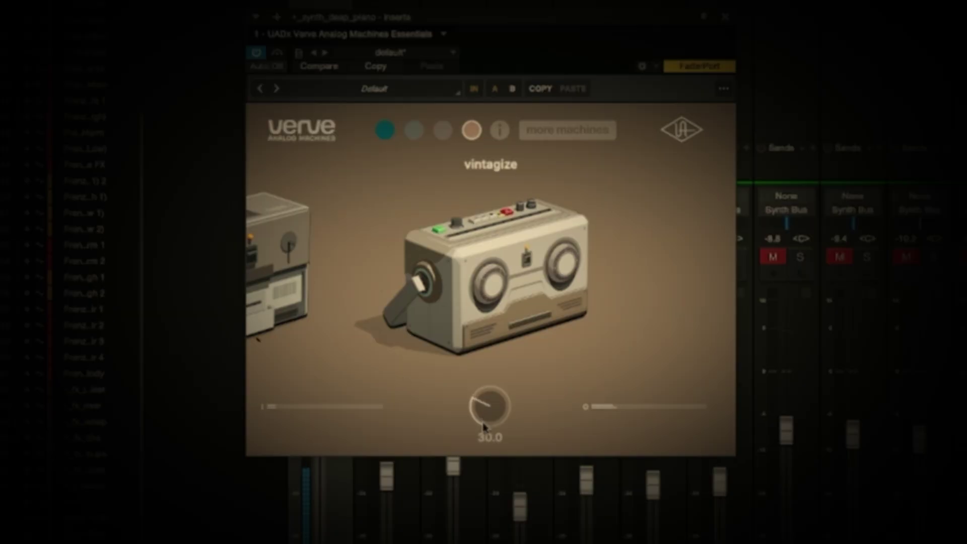
click(725, 21)
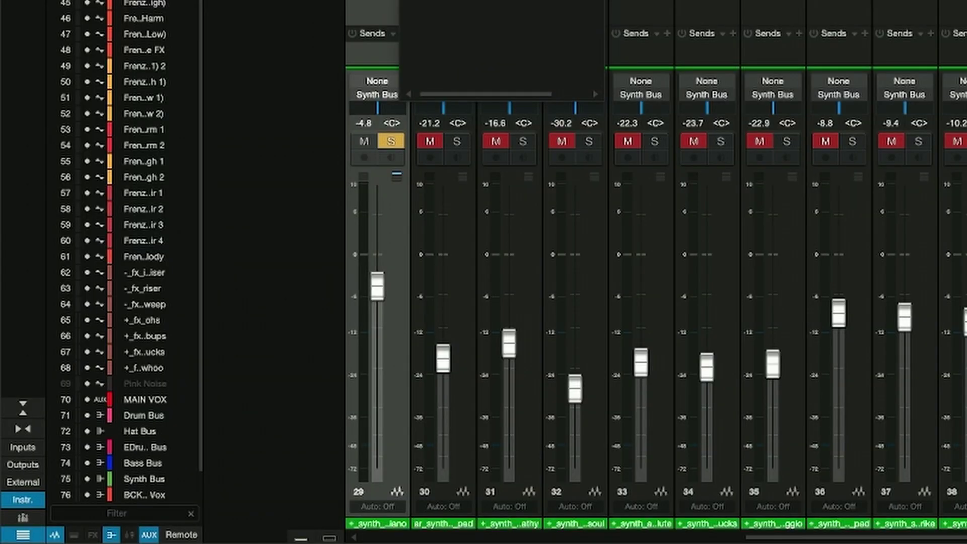
- Insert Ozone 11 Equalizer ahead of Verve on the +_synth_deep_piano channel, add a 12 dB/oct Flat High-Pass band and raise its cutoff
click(454, 158)
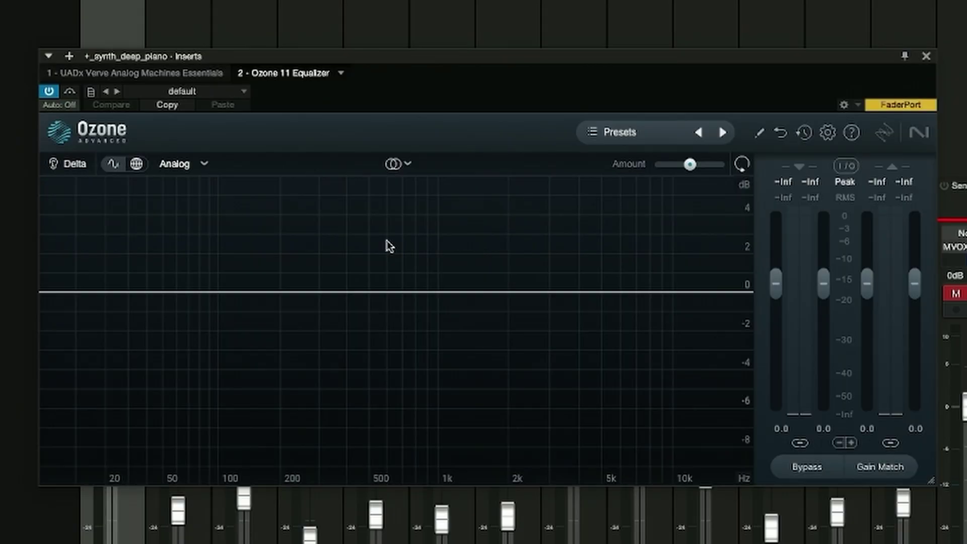
double_click(125, 293)
scroll(130, 292, down, 3)
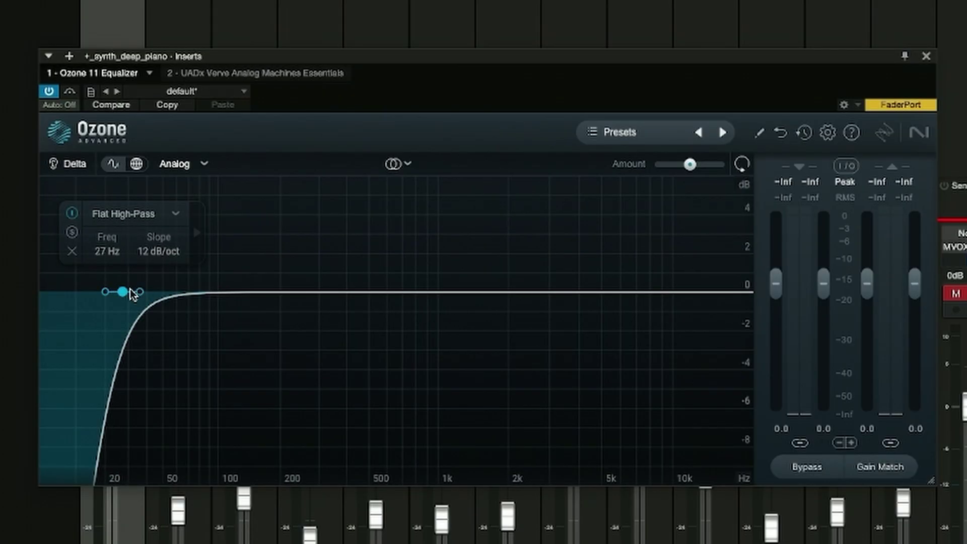
drag(130, 292, 228, 296)
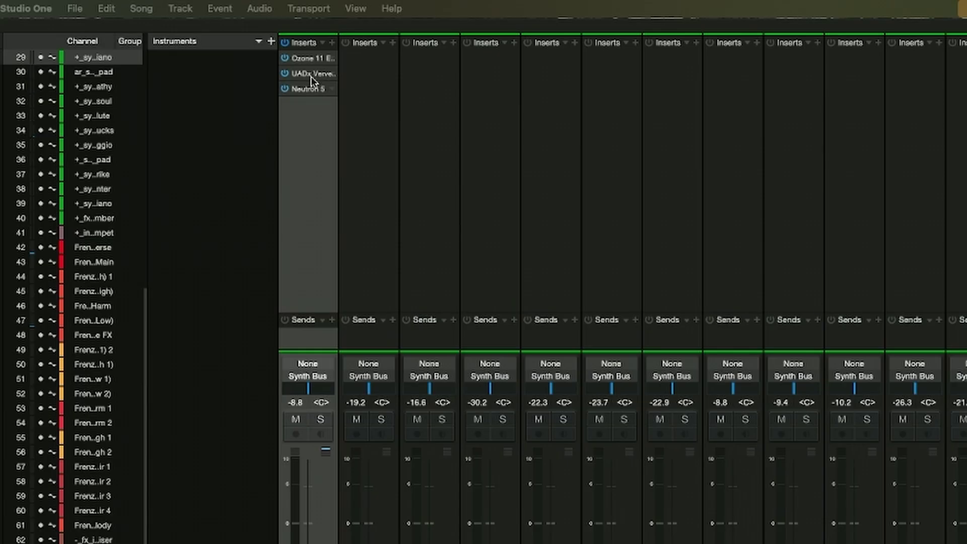
- Adjust the output stereo width in Neutron 5 on the +_synth_deep_piano channel
click(307, 88)
click(308, 89)
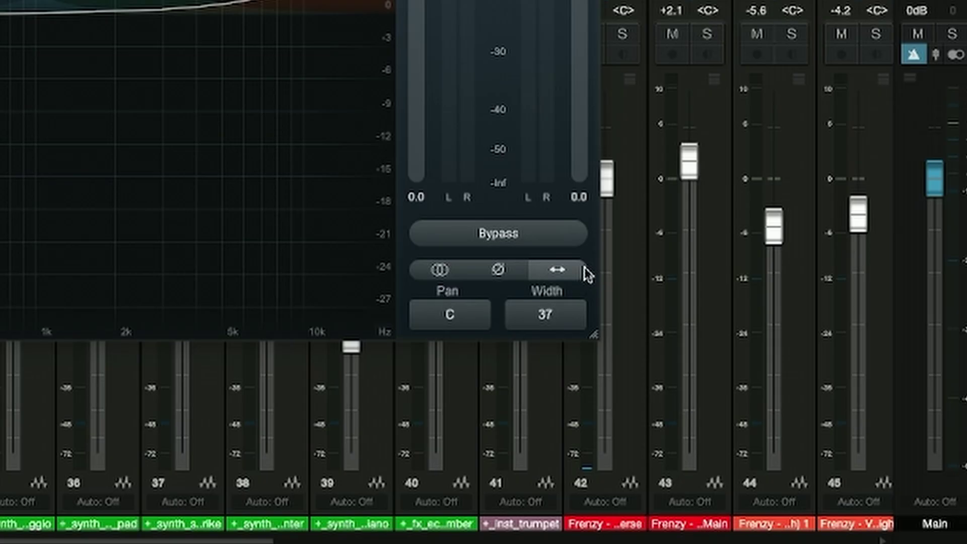
drag(582, 270, 580, 254)
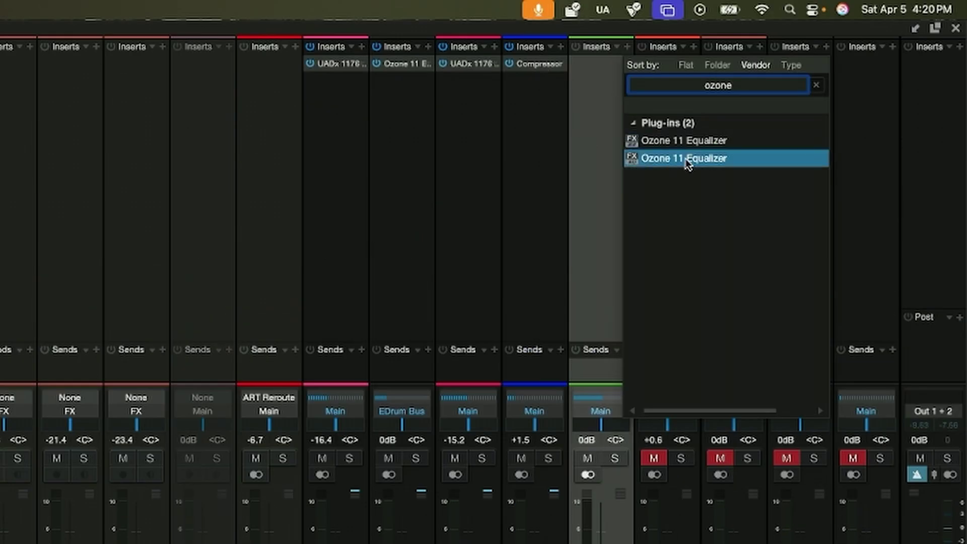
- Insert Ozone 11 Equalizer on the Synth Bus and add a 12 dB/oct Flat High-Pass band with its cutoff slightly above 90 Hz
click(687, 164)
double_click(190, 314)
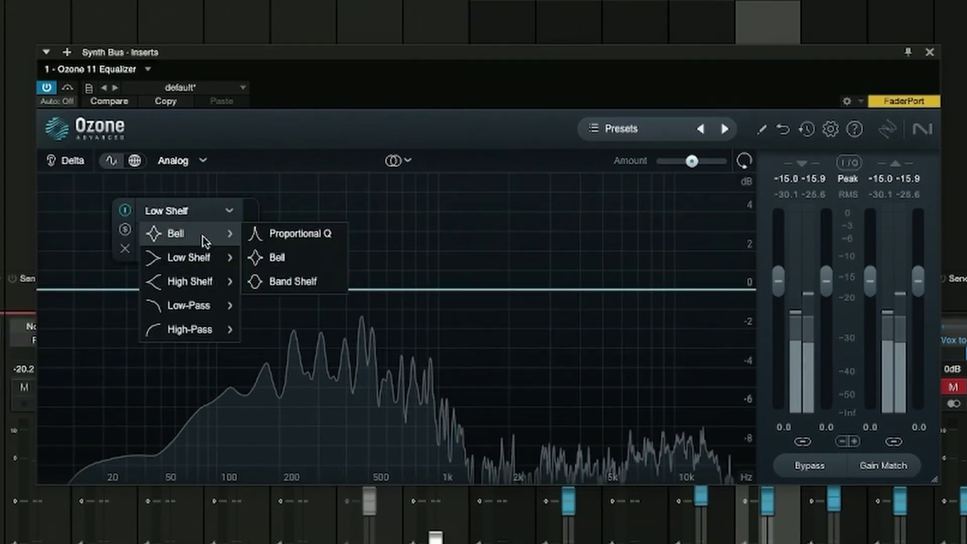
click(177, 327)
scroll(189, 291, down, 3)
drag(189, 291, 211, 295)
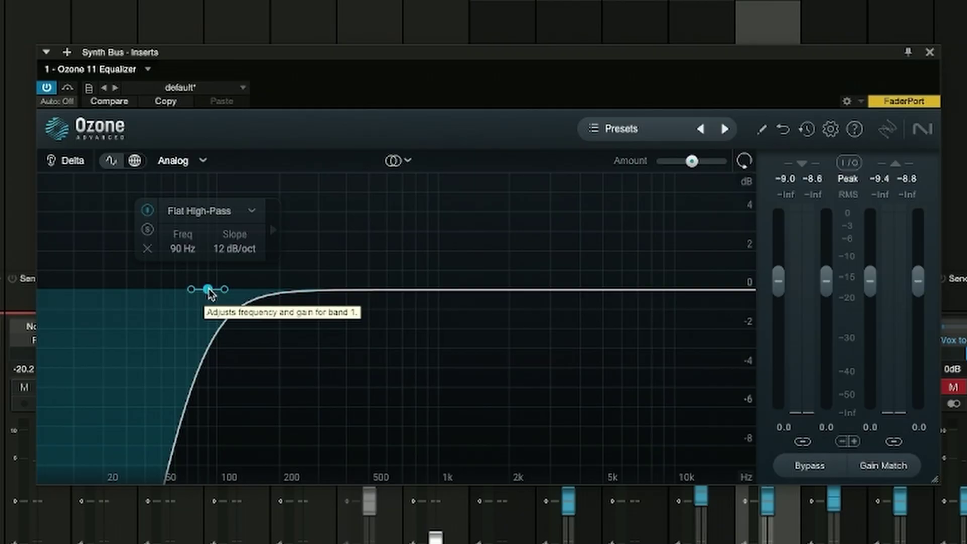
drag(209, 290, 222, 289)
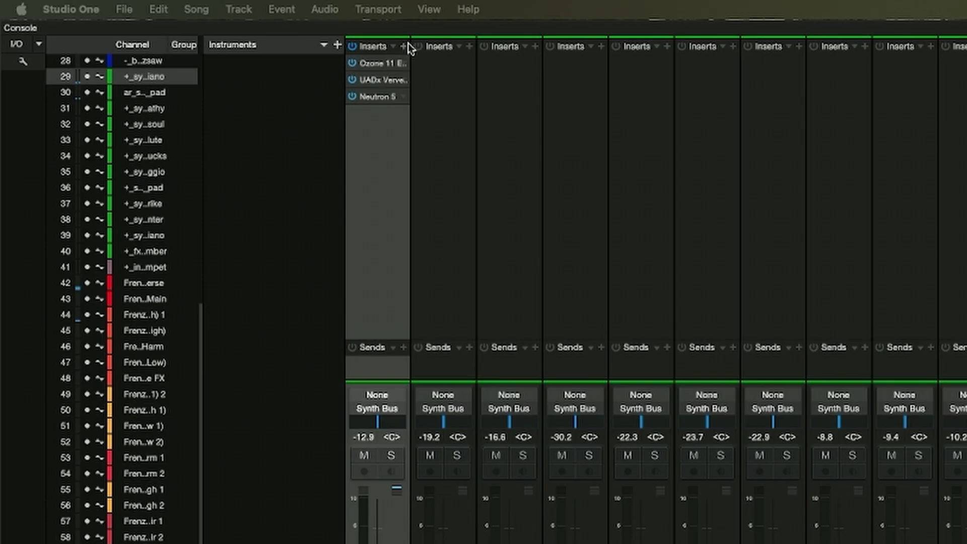
- Insert Raum with the Warm Keys preset on the +_synth_deep_piano channel, set its mix to 29.5 % and close it
click(404, 46)
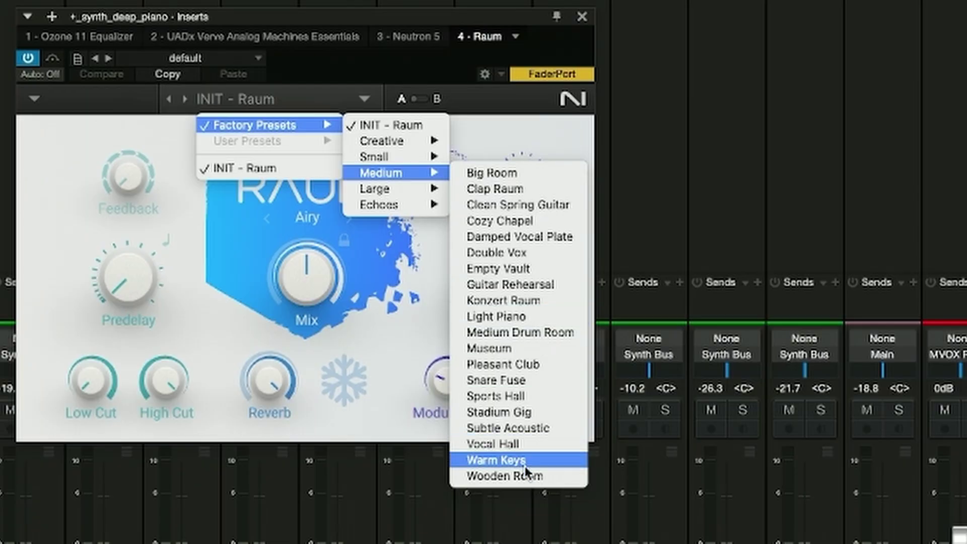
click(499, 456)
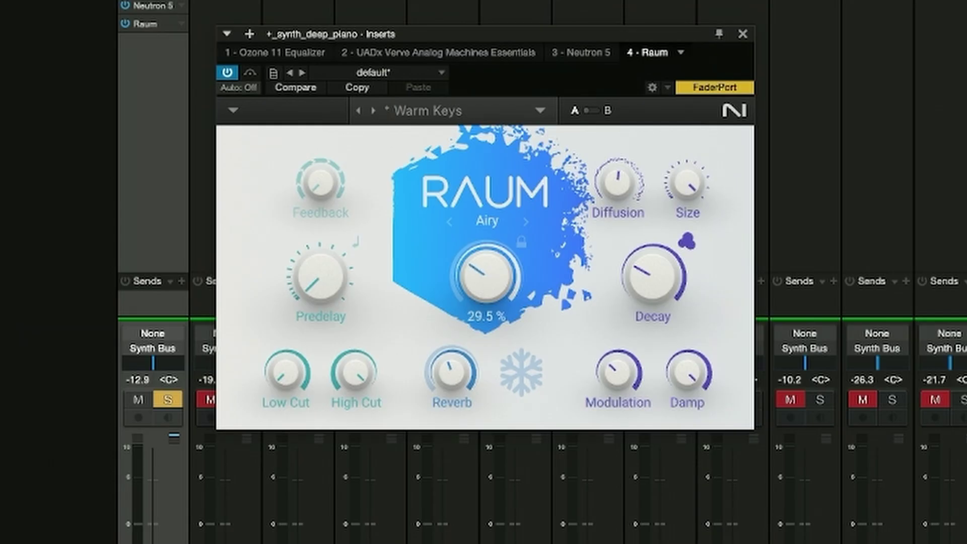
click(743, 34)
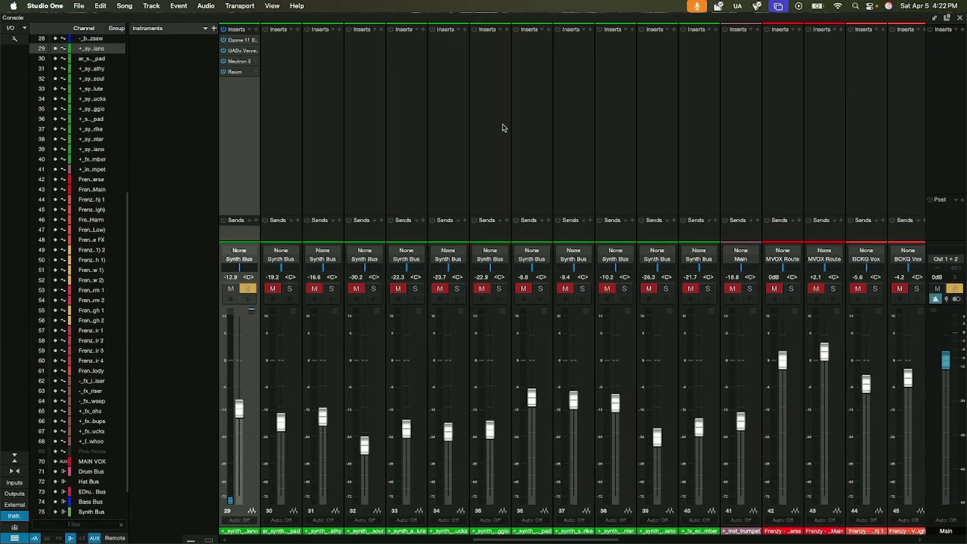
- Insert UADx Verve Analog Machines Essentials on the ar_synth_vocal_pad channel with its default sweeten machine and close its window
click(280, 94)
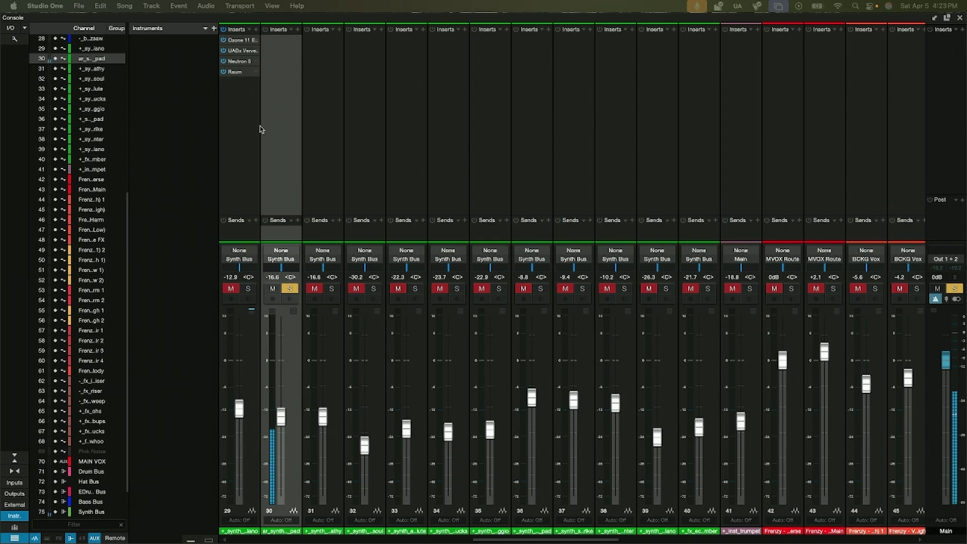
click(298, 30)
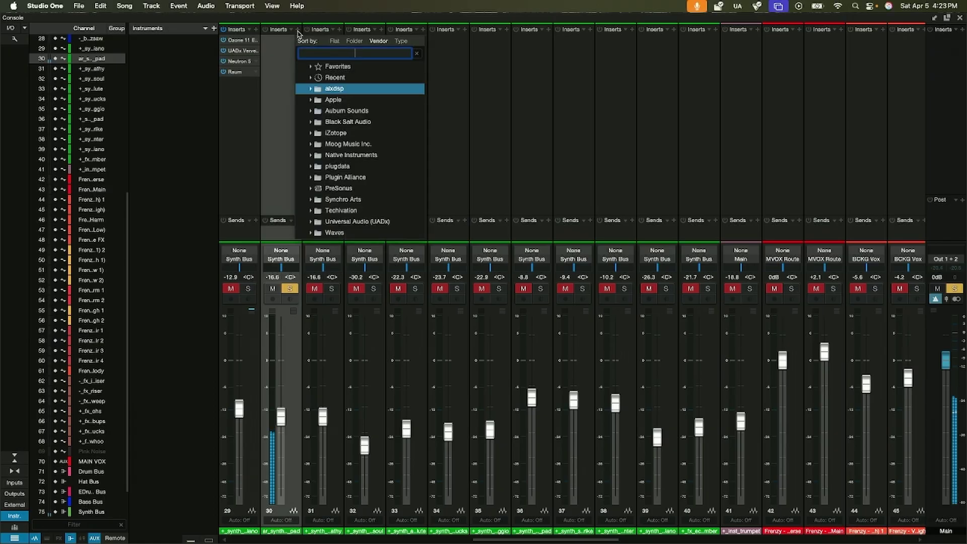
text(anal)
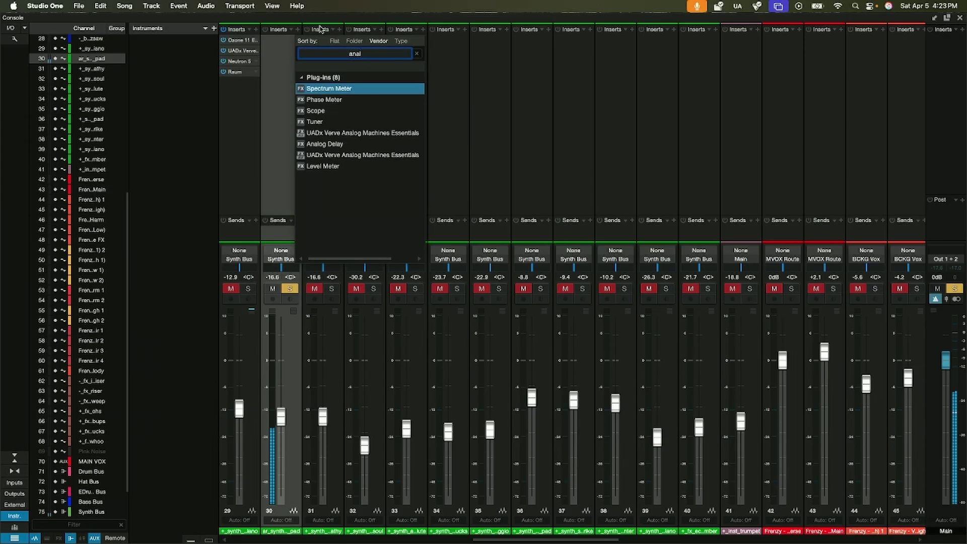
click(334, 134)
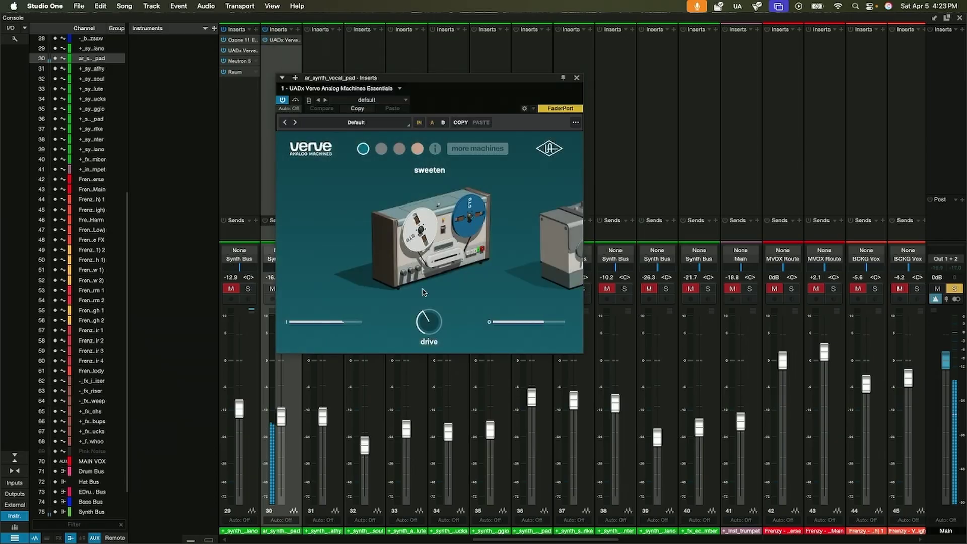
click(576, 77)
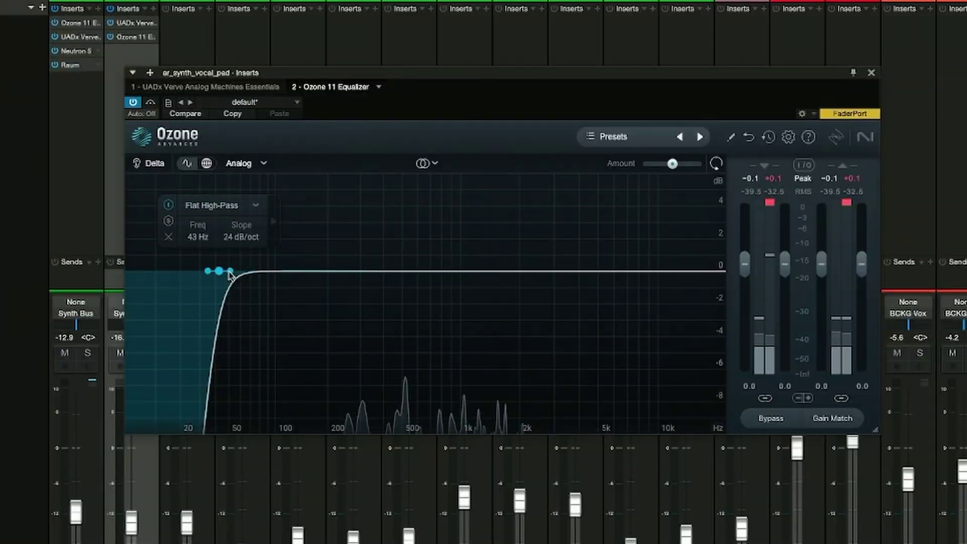
- In the ar_synth_vocal_pad Ozone 11 Equalizer, raise the high-pass cutoff to 120 Hz and add narrow bell cuts around it, toggling playback
drag(218, 271, 277, 279)
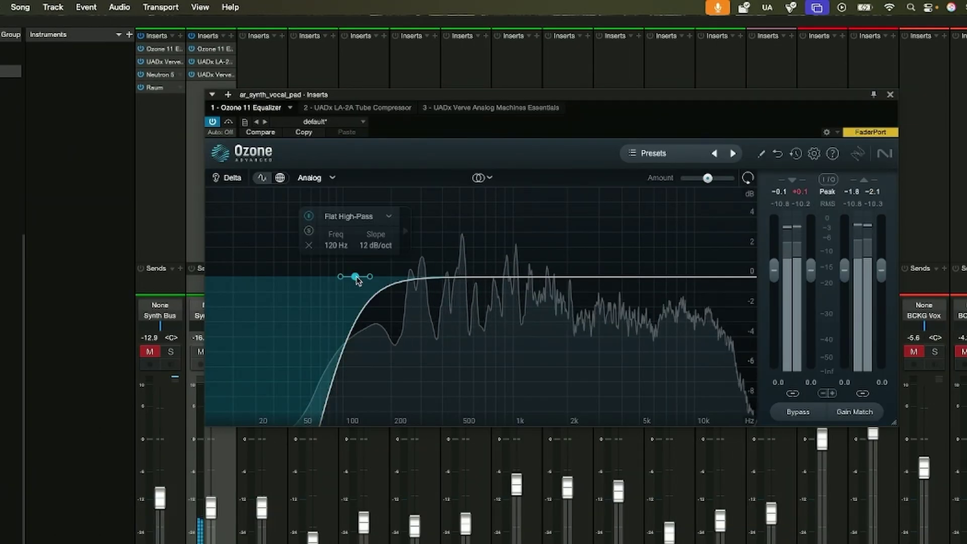
drag(378, 276, 353, 400)
click(374, 277)
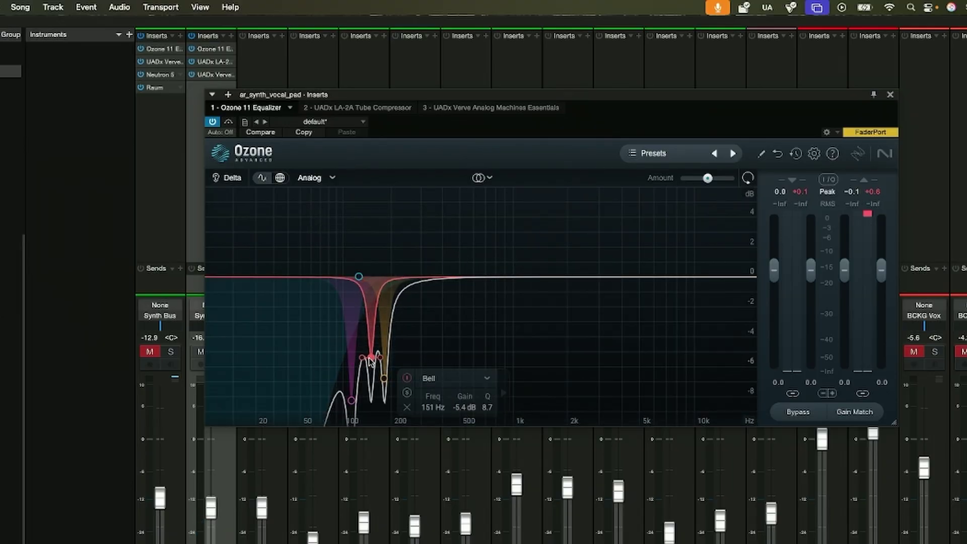
key(space)
drag(368, 374, 349, 412)
key(space)
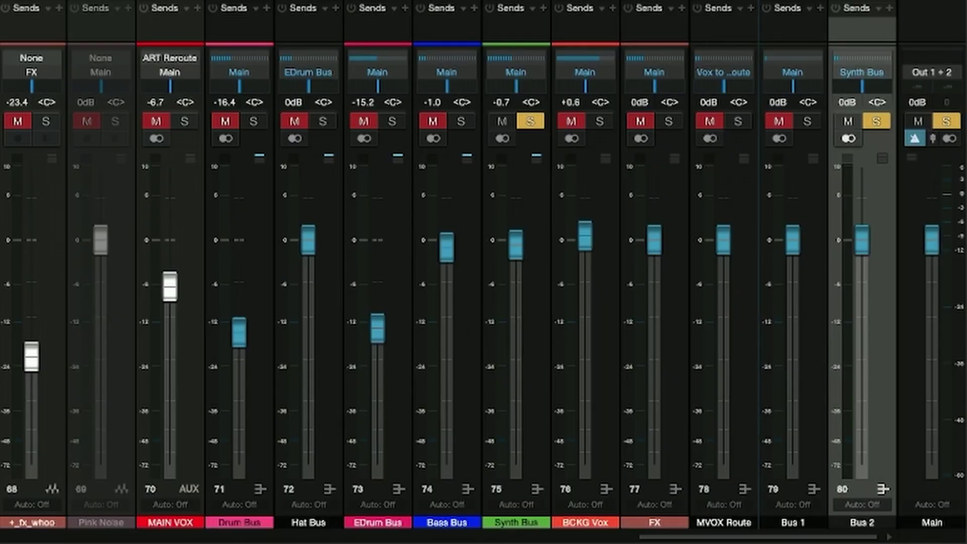
- Move Bus 2 between the Bass Bus and Synth Bus, rename it as the medium-wide synth bus and colour it green
drag(863, 162, 474, 162)
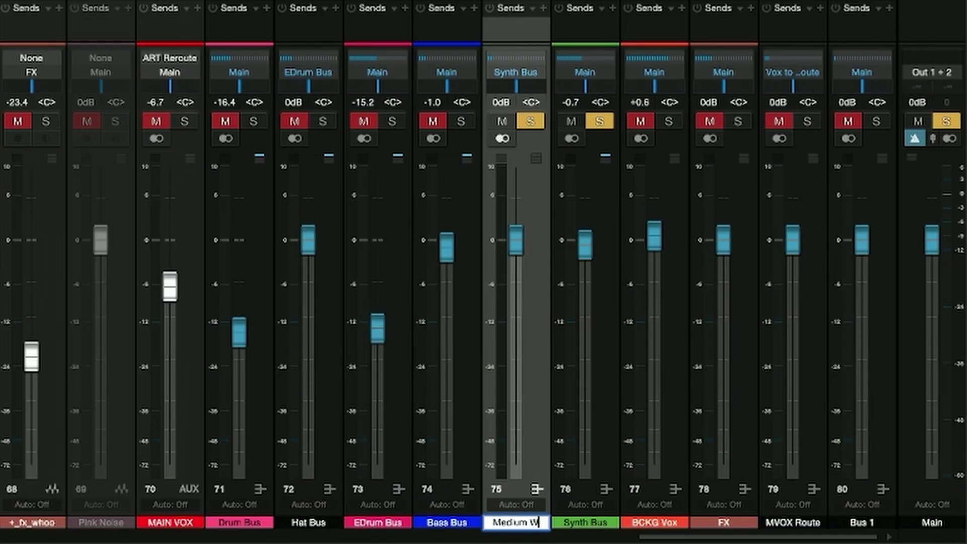
click(521, 525)
click(764, 414)
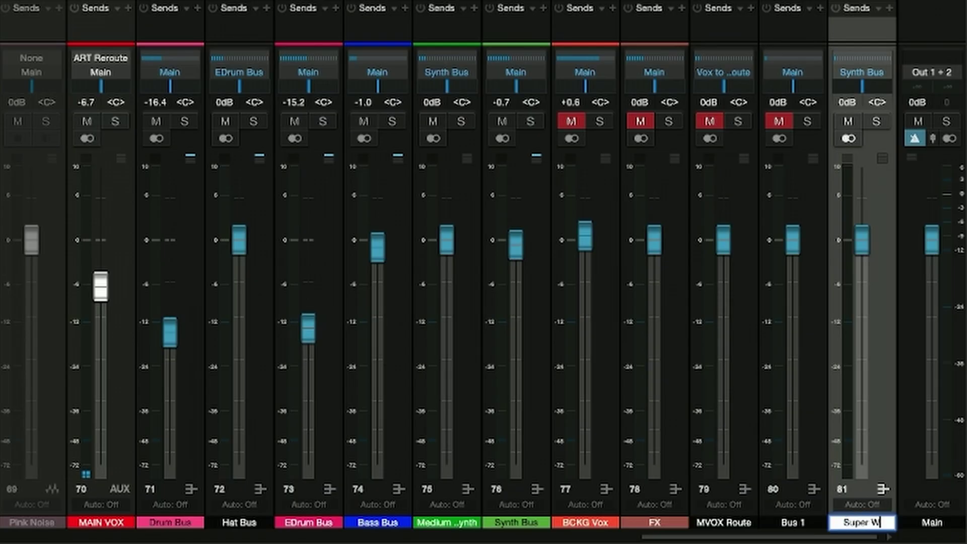
- Move the newest bus directly before the Synth Bus, name it Super Wide and colour it green
drag(851, 63, 505, 63)
click(526, 524)
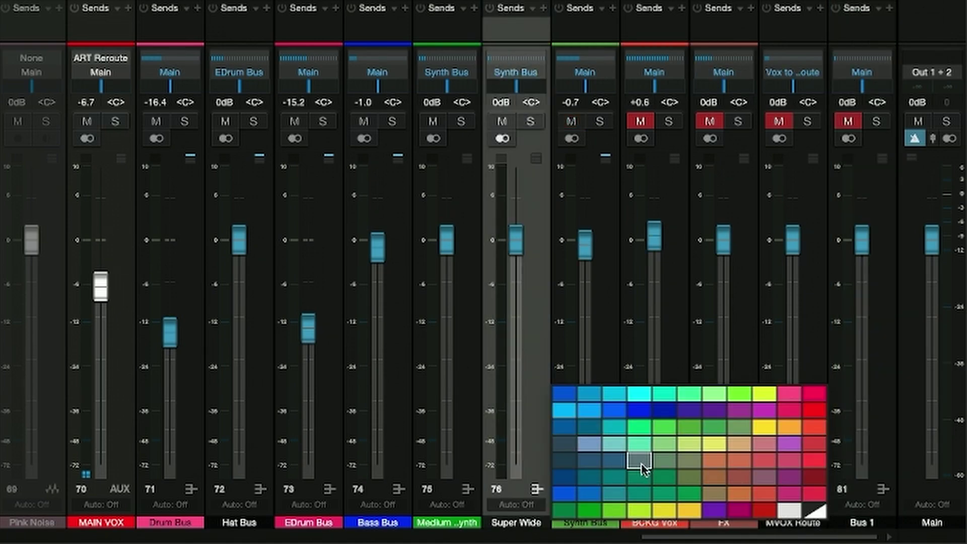
click(589, 511)
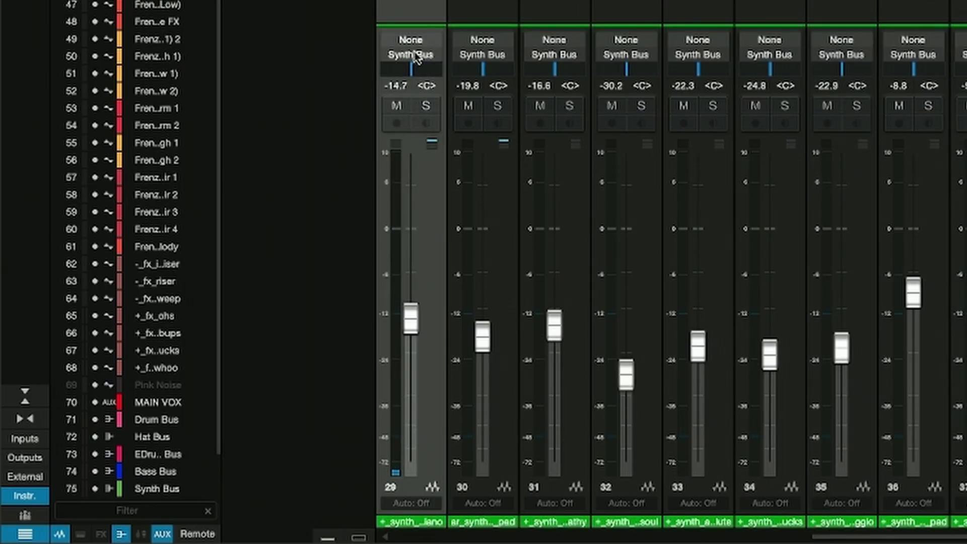
- Route channel 29, the first green synth channel, straight to Main instead of the Synth Bus
click(416, 57)
click(433, 71)
scroll(672, 252, right, 2)
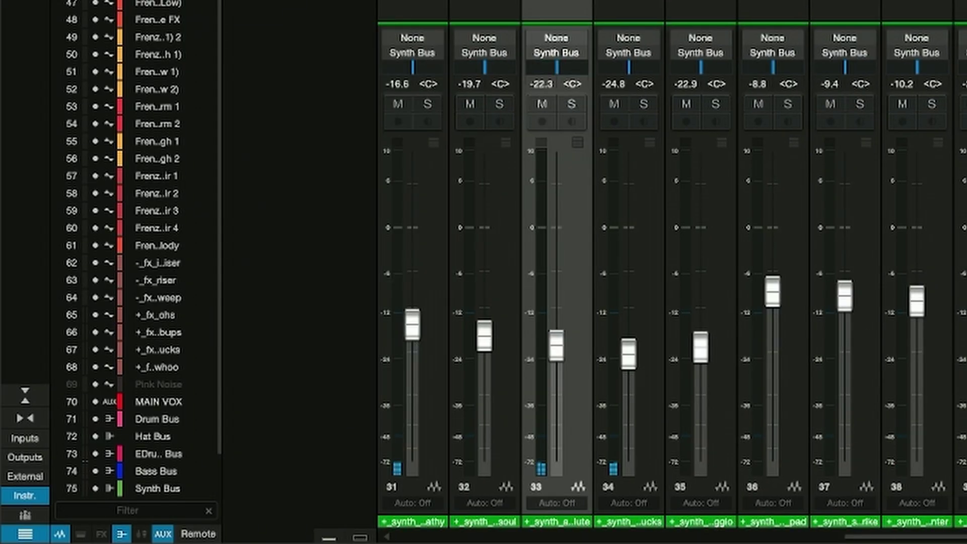
- Move the synth channel ending in "soul" to directly after the ambient flute channel
click(484, 487)
drag(483, 487, 556, 487)
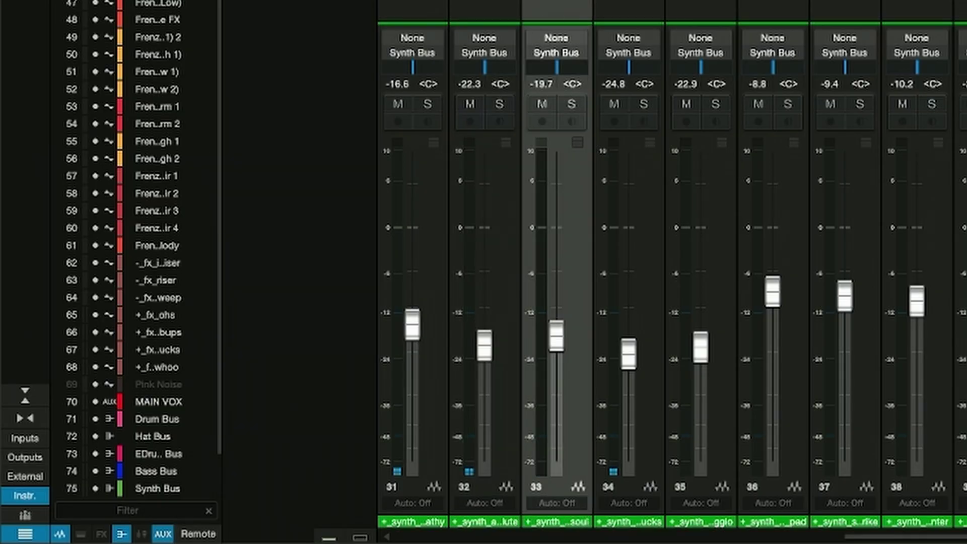
click(701, 486)
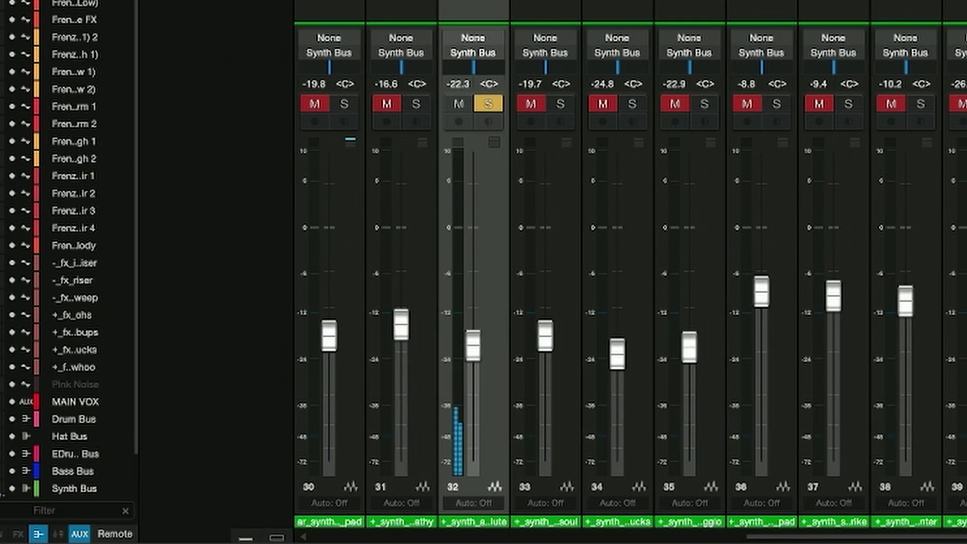
- Route channel 34, the soloed synth channel ending in "ucks", to the Medium Wide Synth bus
ctrl+click(401, 487)
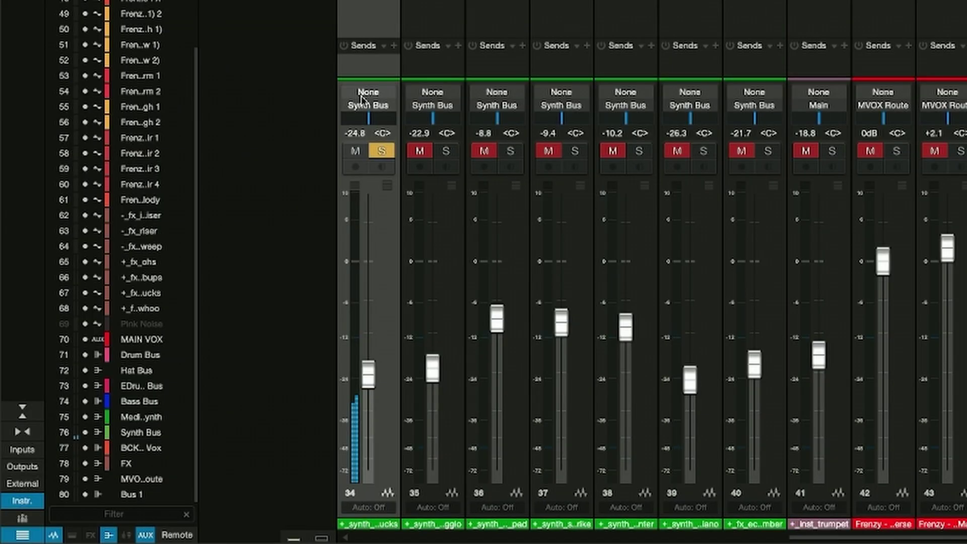
click(371, 103)
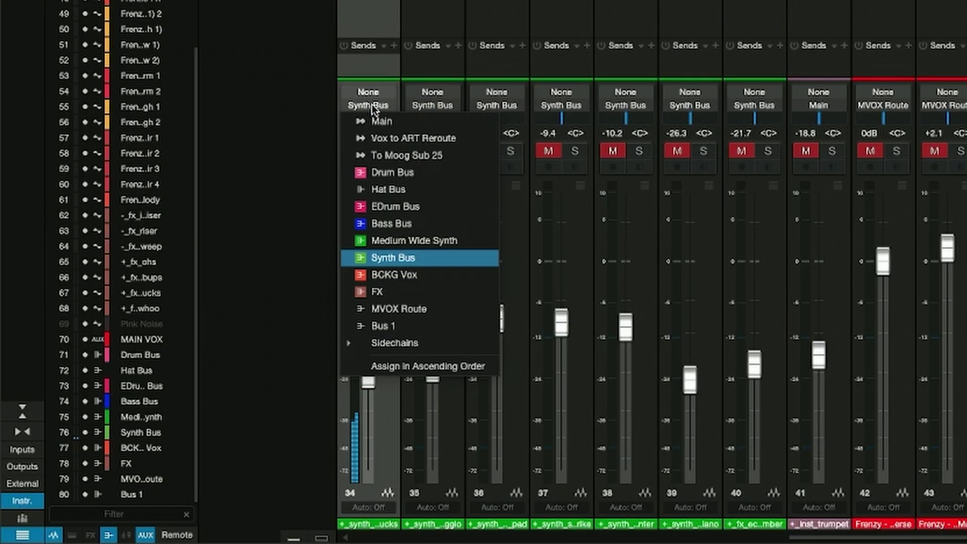
click(385, 241)
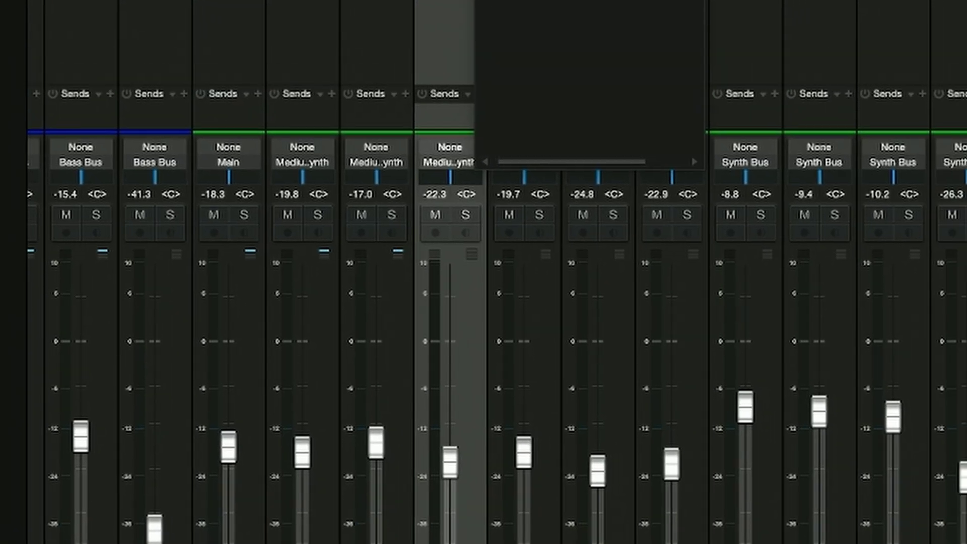
- Insert Ozone 11 Equalizer on the +_synth_ambient_flute channel and pull down a band near 500 Hz
click(379, 22)
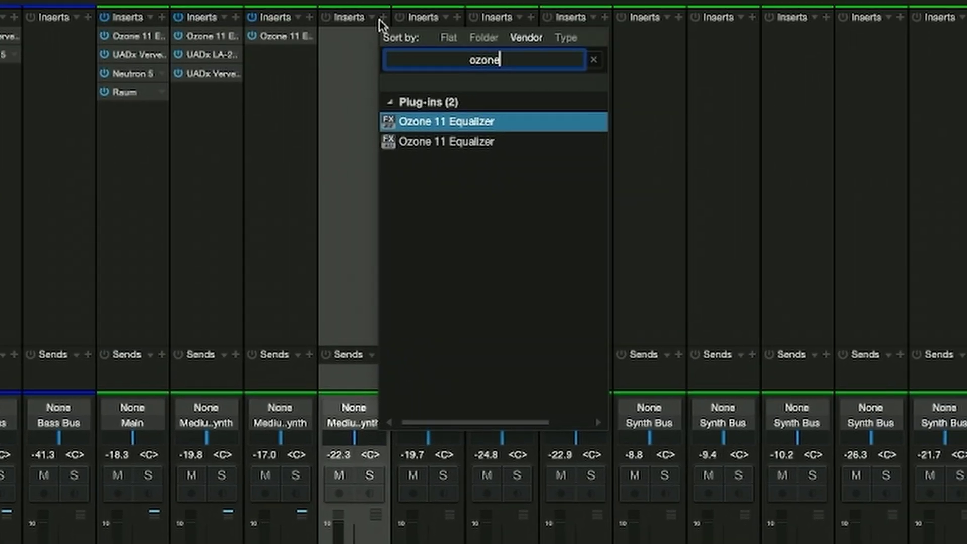
double_click(423, 175)
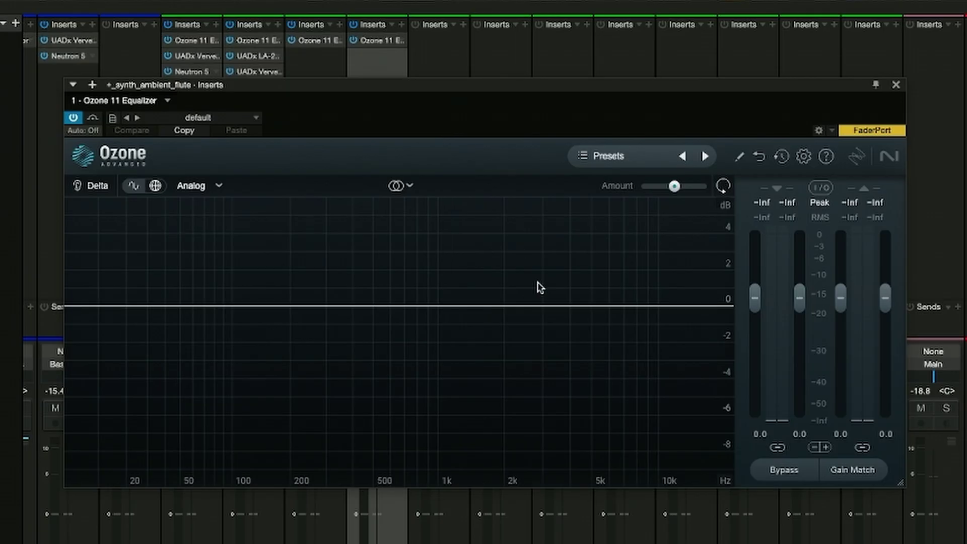
double_click(391, 306)
drag(391, 307, 389, 434)
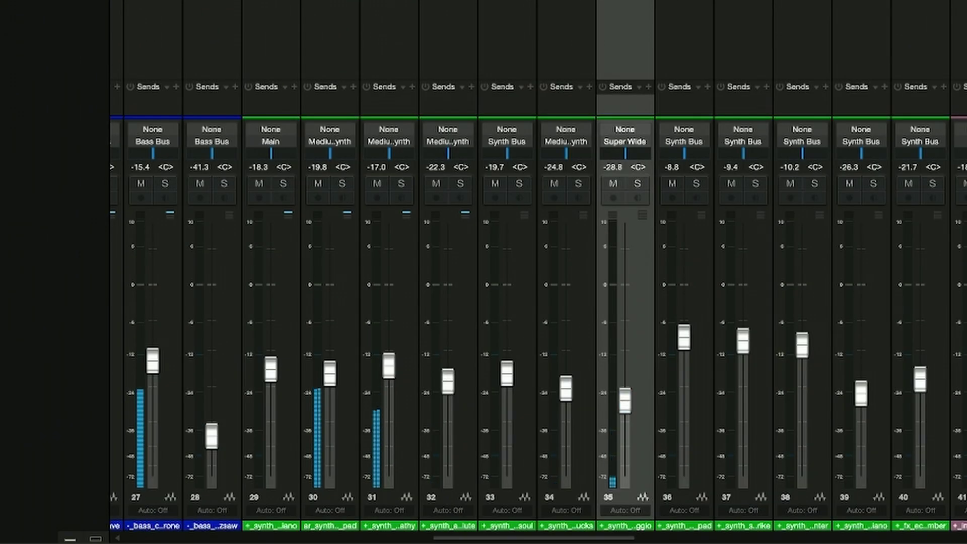
- Route the ambient flute channel to the Super Wide bus and lower the fader of channel 35 to -32.1 dB
click(447, 141)
click(456, 258)
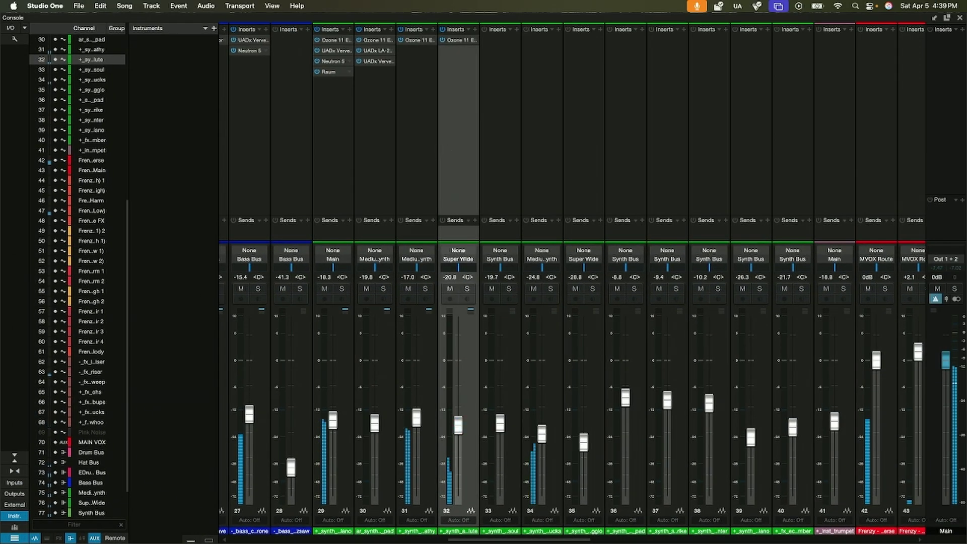
drag(583, 442, 584, 448)
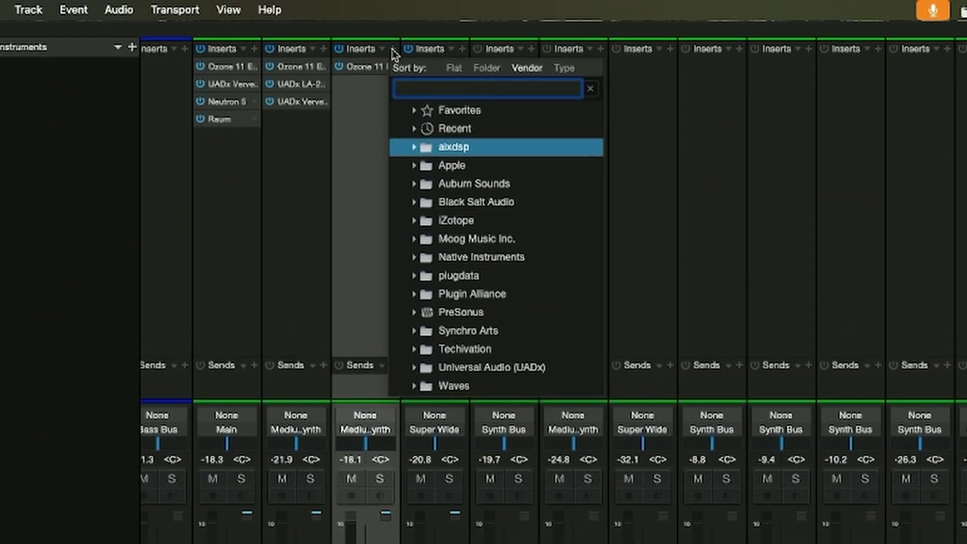
- Insert the Raum reverb after the equalizer on channel 31, the synth channel ending in "athy"
text(raum)
key(Return)
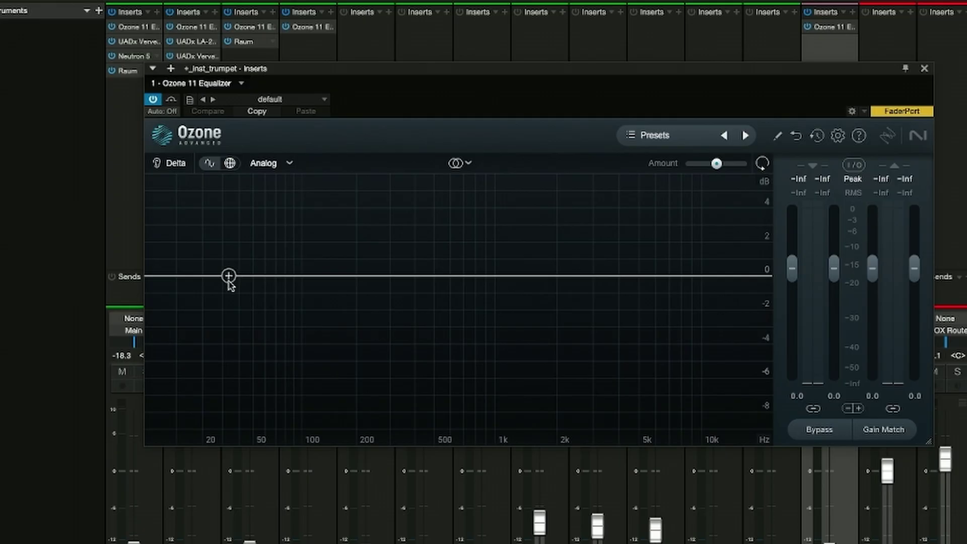
- In the +_inst_trumpet Ozone 11 Equalizer, add a low band, change its filter type and move it up to about 100 Hz
click(227, 275)
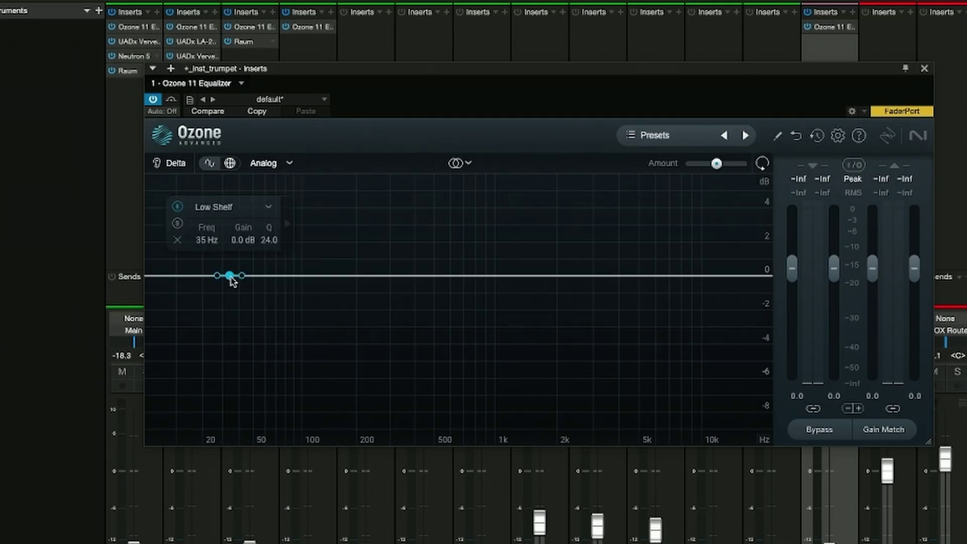
click(268, 206)
click(233, 289)
drag(242, 275, 317, 275)
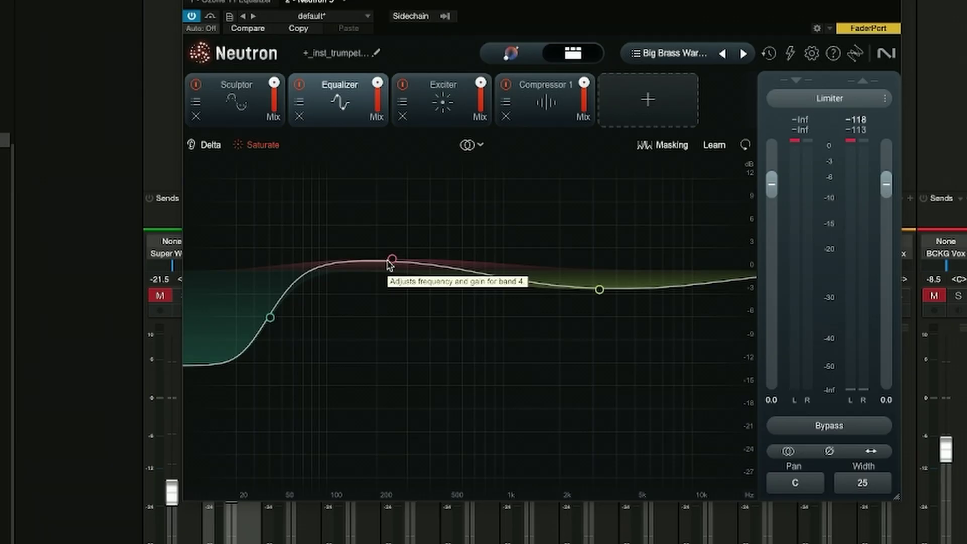
- In the trumpet's Neutron Equalizer, deepen the high-mid cut and add a Proportional Q boost of 3.3 dB at 1068 Hz
drag(600, 289, 619, 300)
double_click(492, 268)
drag(492, 267, 510, 248)
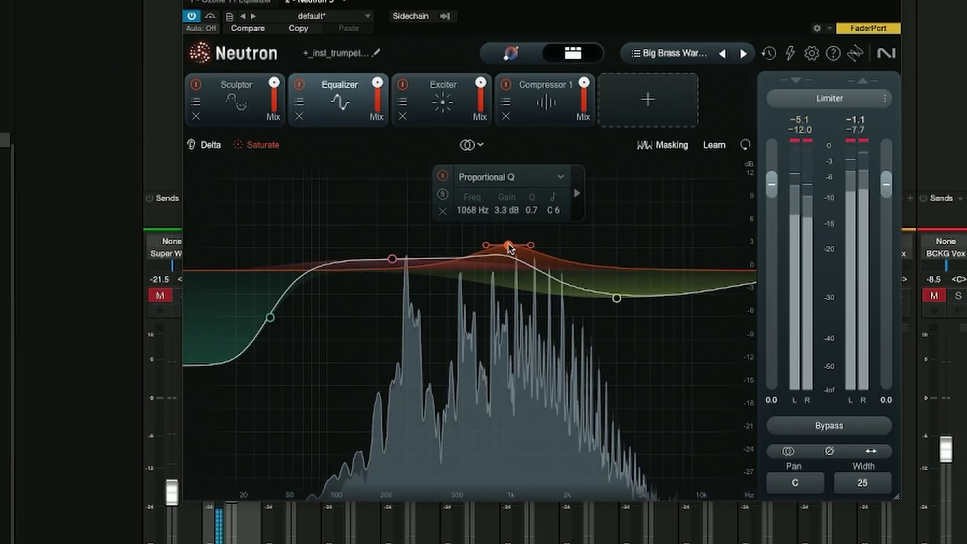
- Check the trumpet's Neutron modules and lower the mix amount inside the Exciter
click(434, 113)
click(544, 100)
click(442, 101)
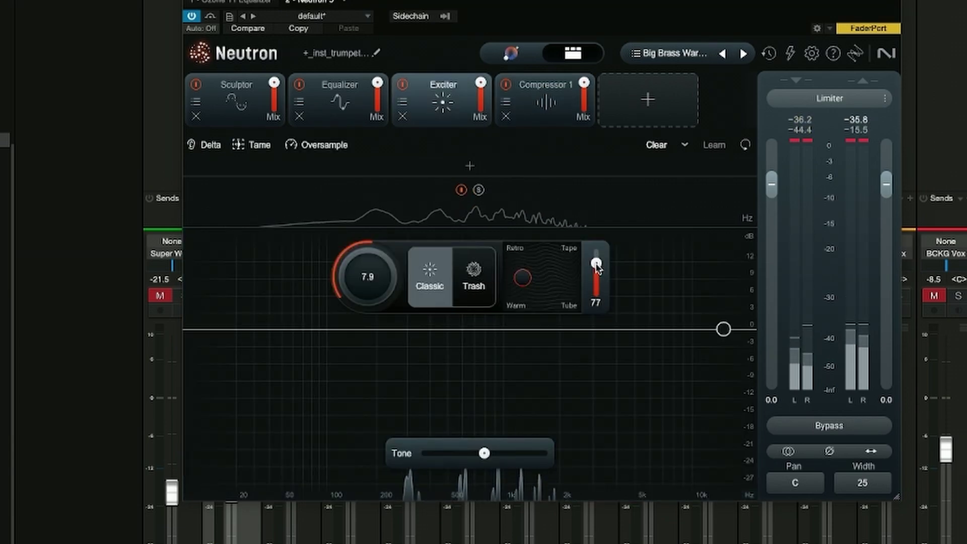
drag(597, 266, 597, 272)
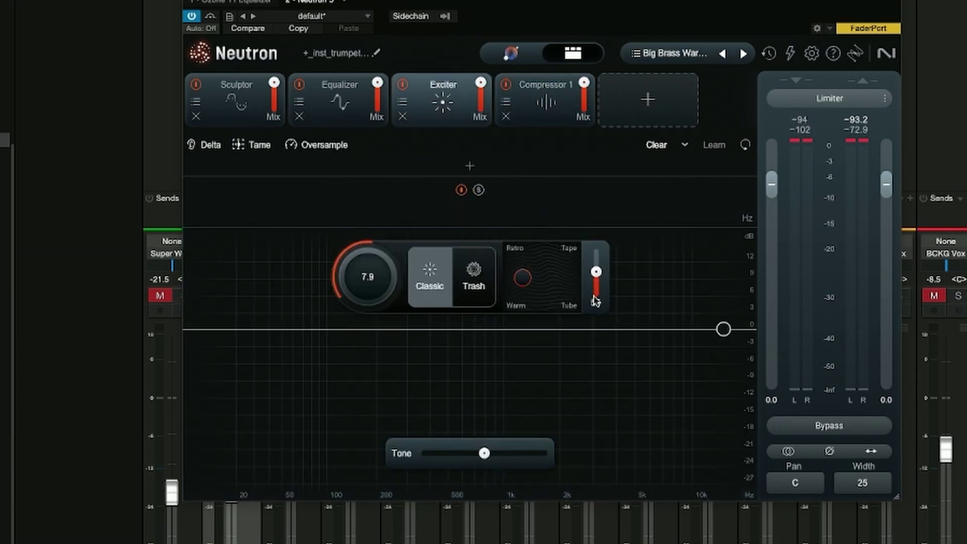
click(340, 101)
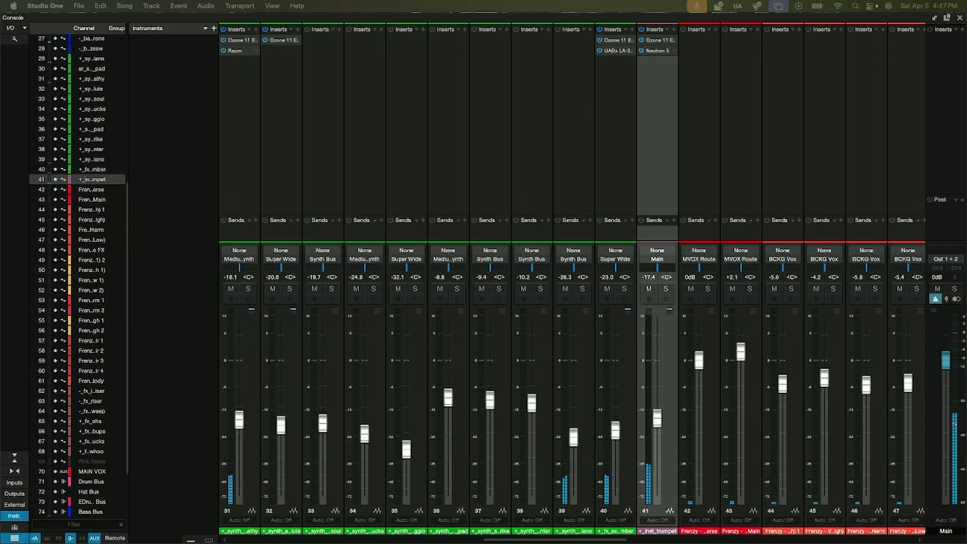
- Raise the Toms channel fader slightly among the drum channels
scroll(532, 272, left, 10)
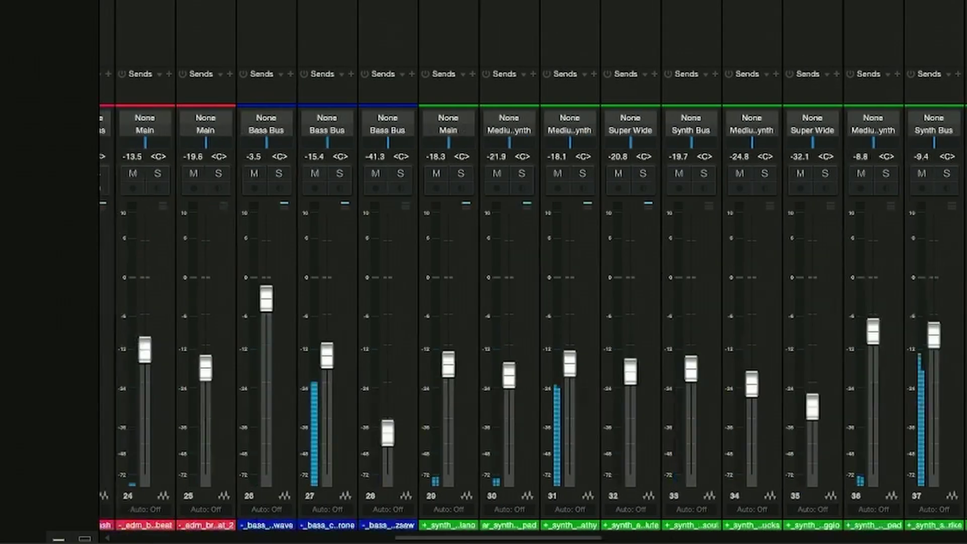
click(311, 302)
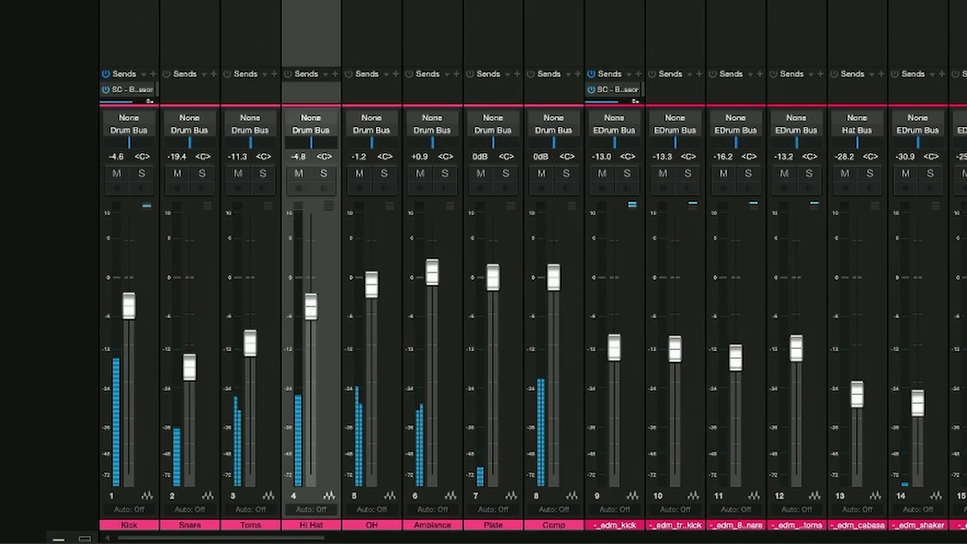
drag(250, 343, 250, 337)
scroll(533, 272, right, 8)
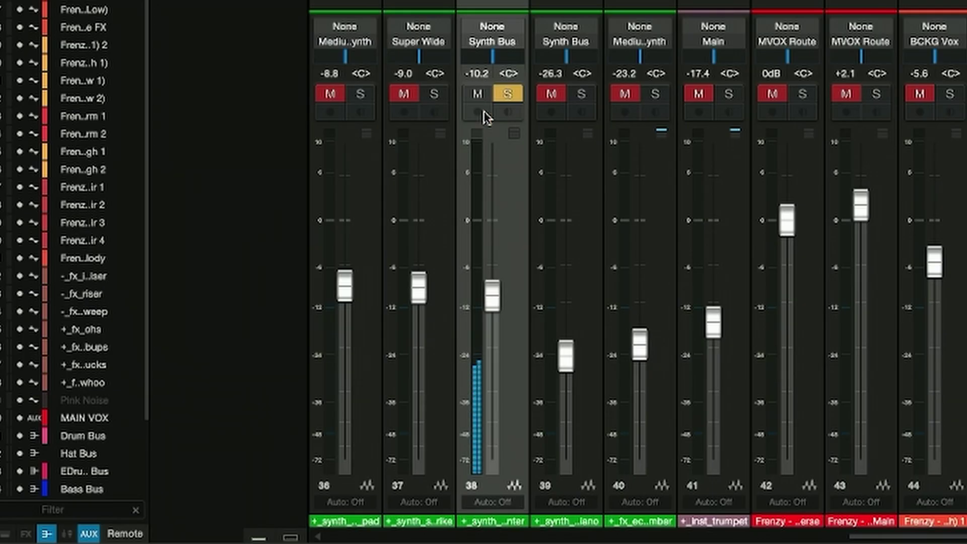
- Route channel 38, the soloed +_synth_eiffel_counter, from the Synth Bus to Main
click(493, 42)
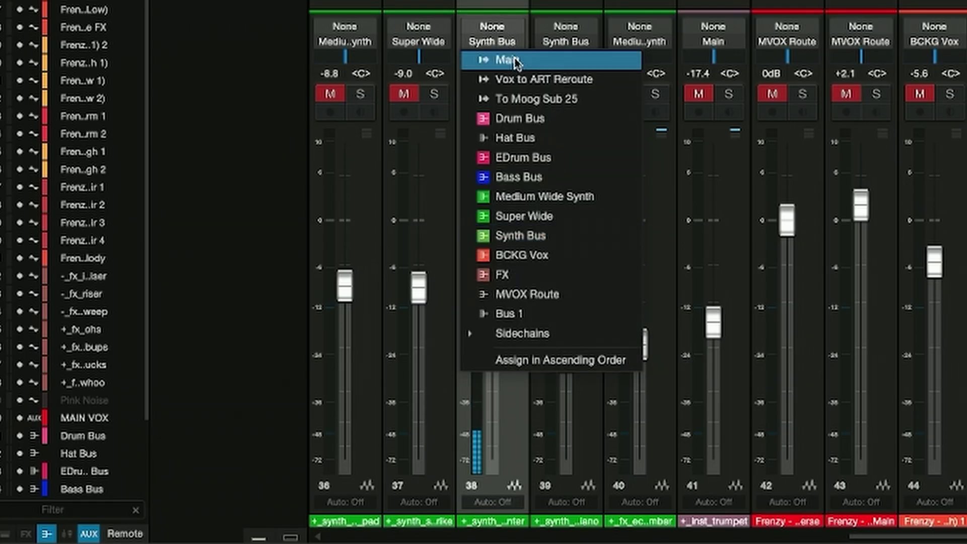
click(514, 61)
scroll(637, 272, left, 2)
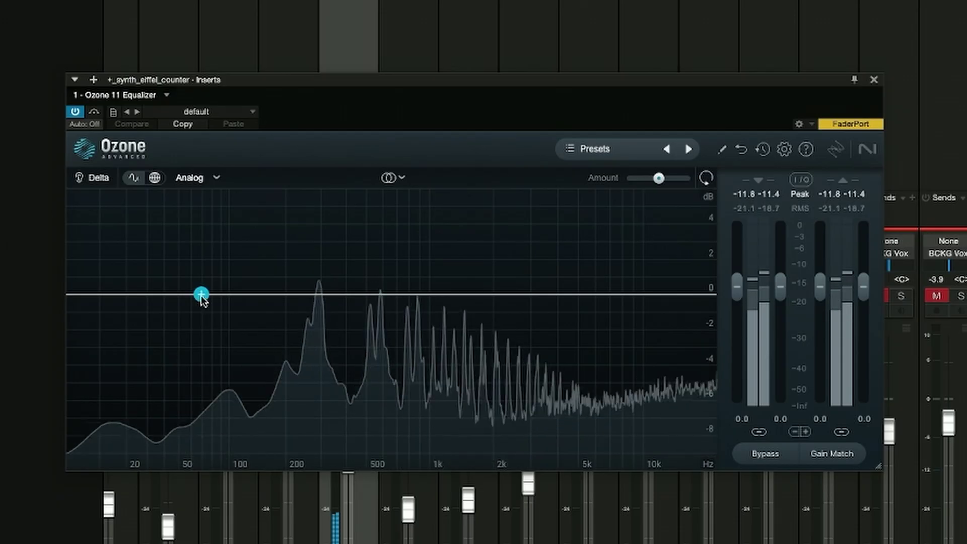
- On +_synth_eiffel_counter, move the low Ozone equalizer band to about 130 Hz and load the LA-2A preset Piano Room
drag(200, 294, 260, 294)
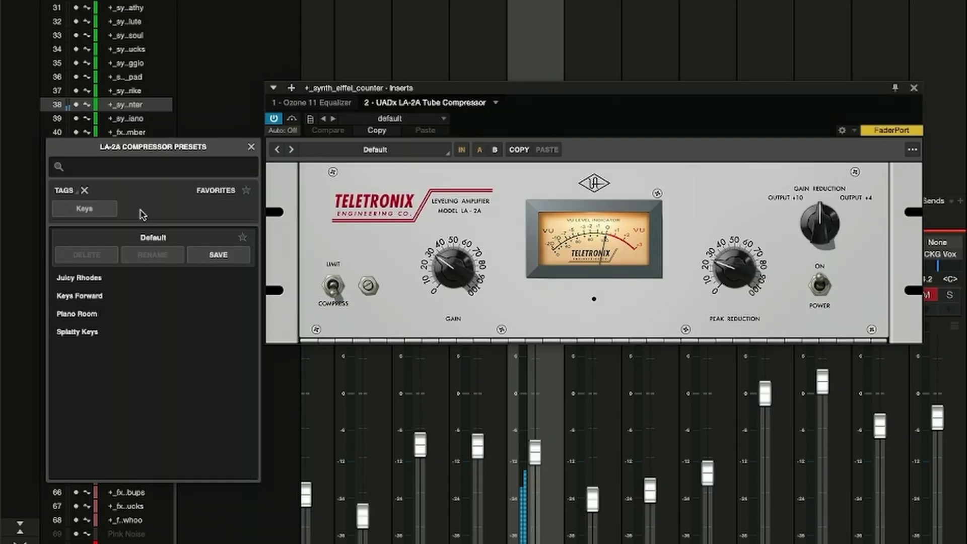
click(77, 314)
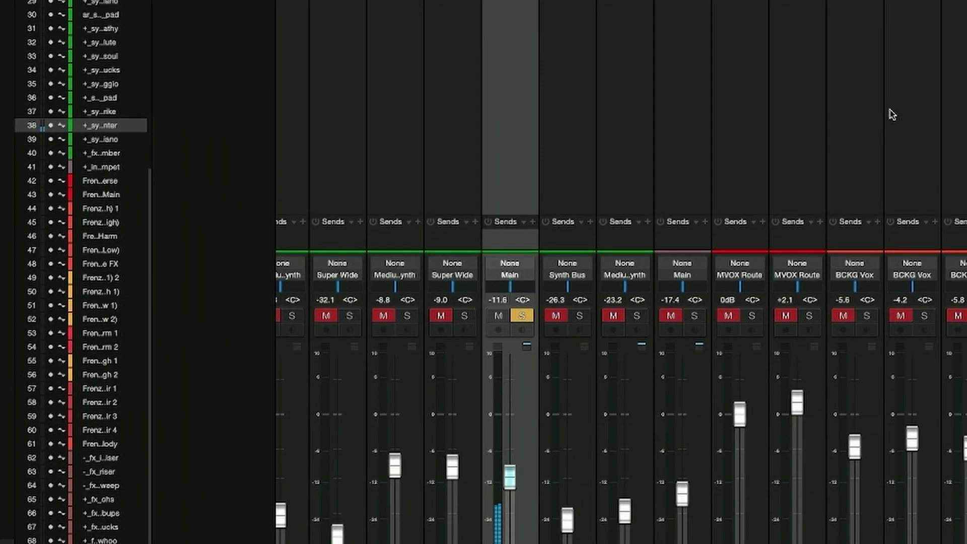
- Add UADx Verve Analog Machines Essentials to +_synth_eiffel_counter, audition its warm machine and close the plug-in window
click(436, 46)
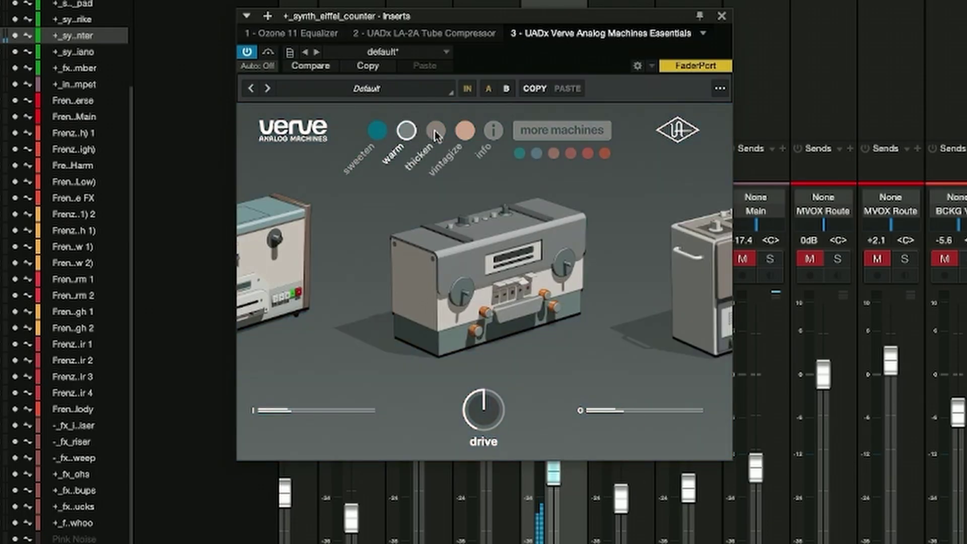
click(722, 16)
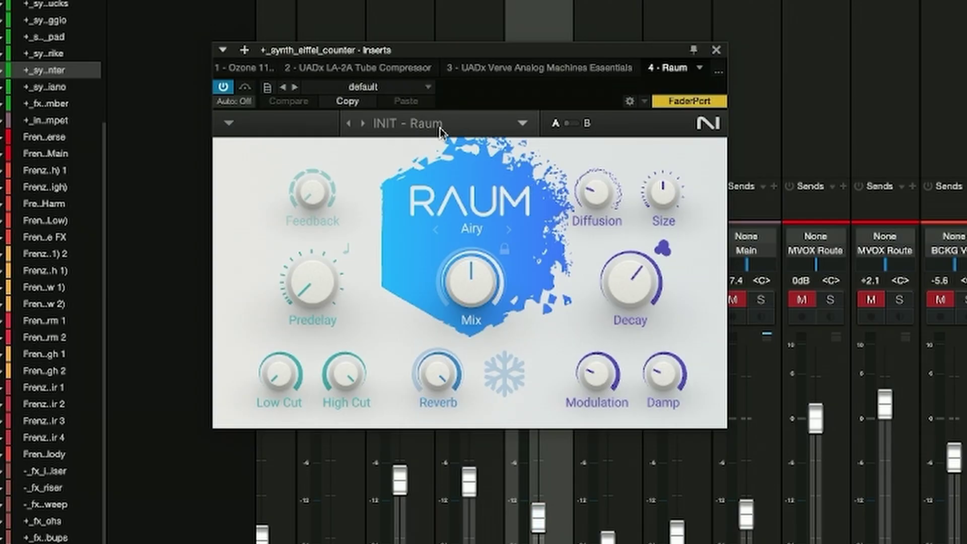
- Load Raum's Medium factory preset Warm Keys on +_synth_eiffel_counter and return to its Verve Analog Machines insert
click(439, 130)
mouse_move(453, 147)
mouse_move(553, 193)
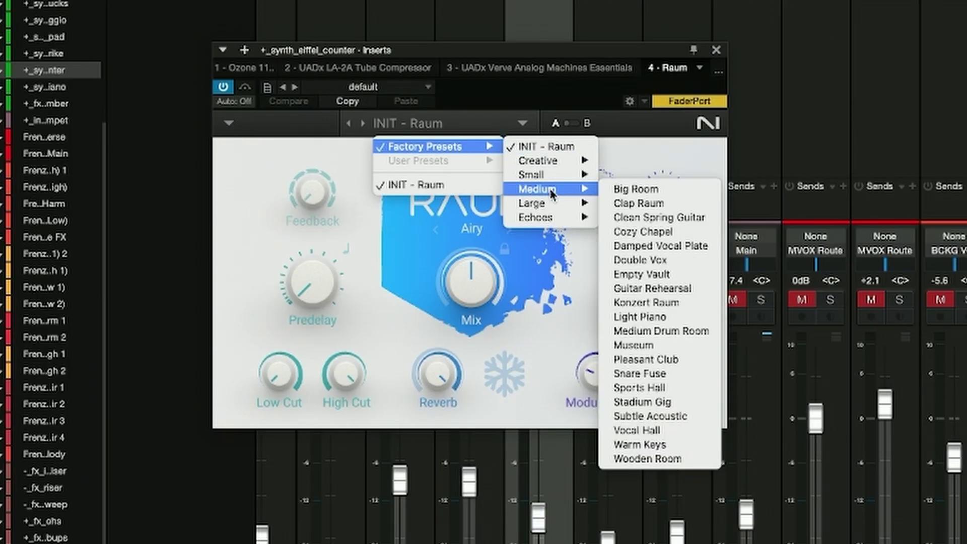
click(640, 444)
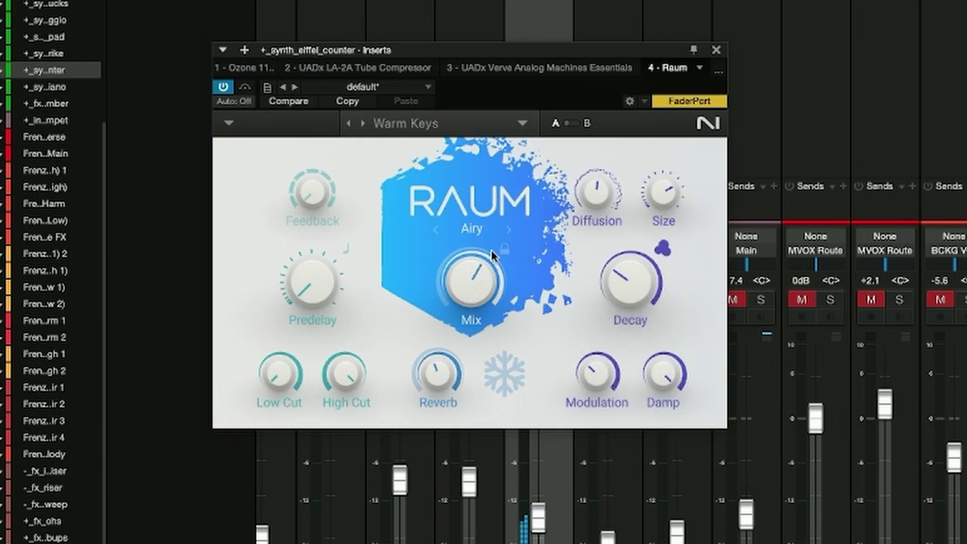
click(592, 70)
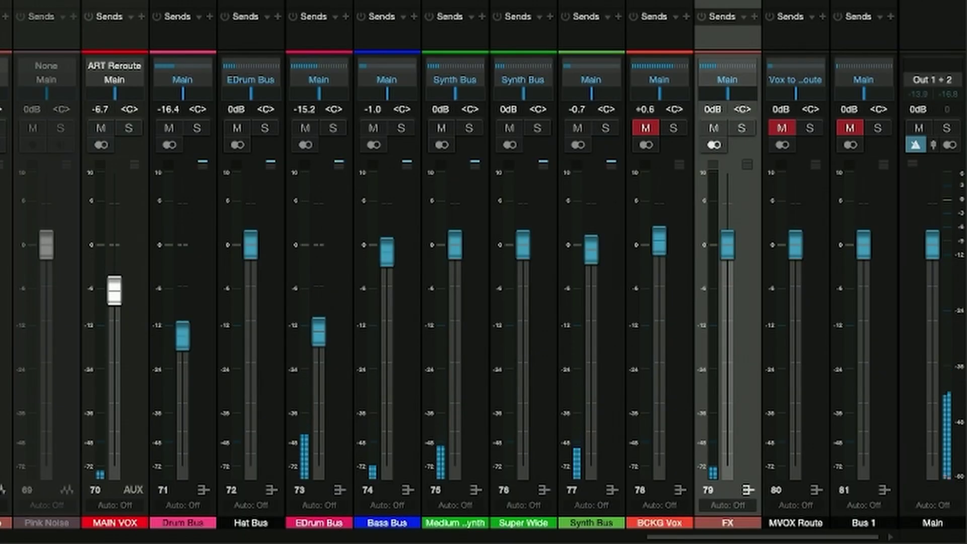
- Insert Ozone 11 Equalizer on the FX bus
click(754, 47)
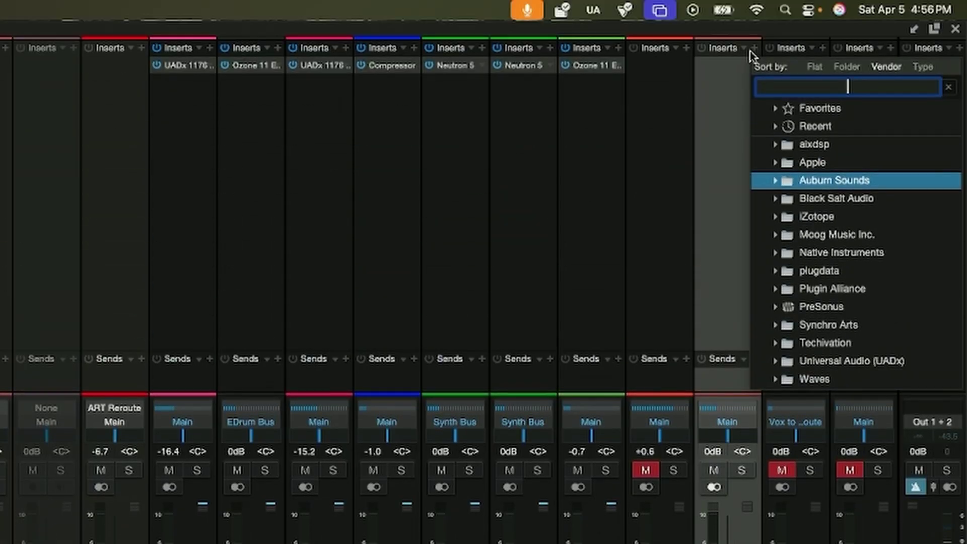
text(ozone)
double_click(806, 163)
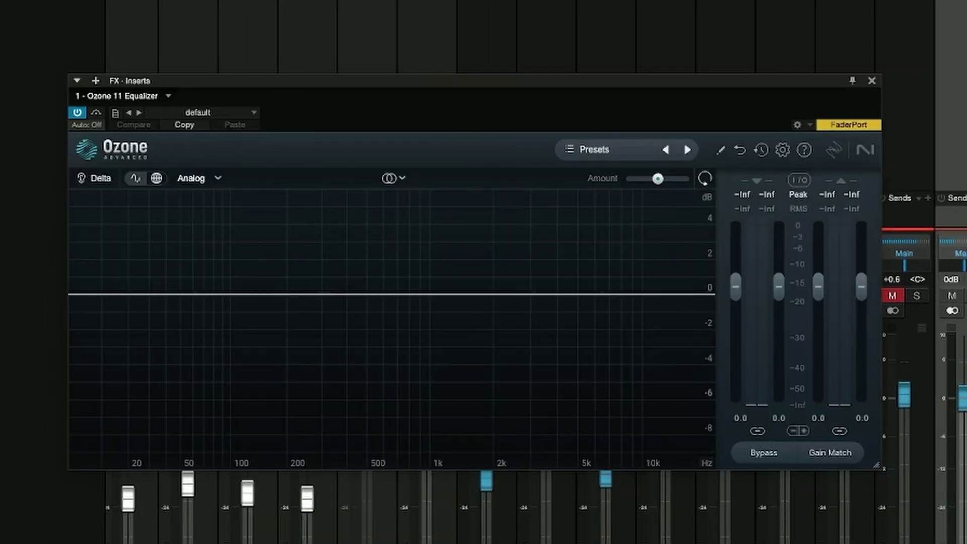
- Add a low band to the FX bus equalizer, make it a Flat High-Pass and set its cutoff to 180 Hz
double_click(190, 294)
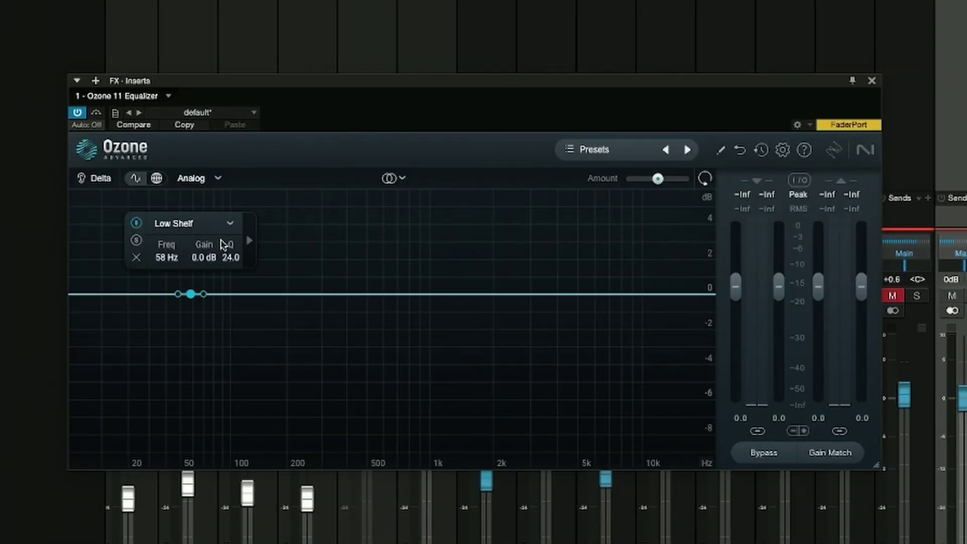
click(230, 223)
mouse_move(212, 329)
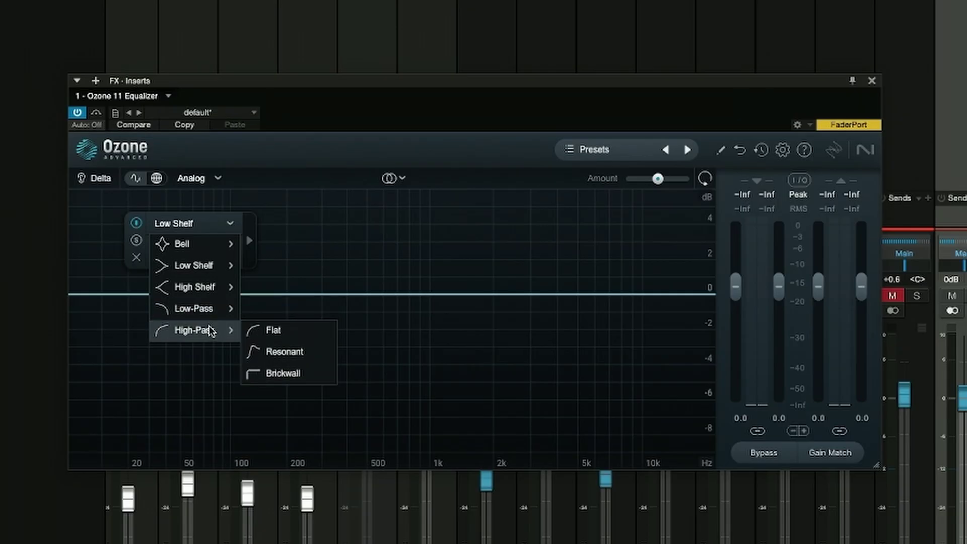
click(322, 331)
drag(190, 293, 276, 300)
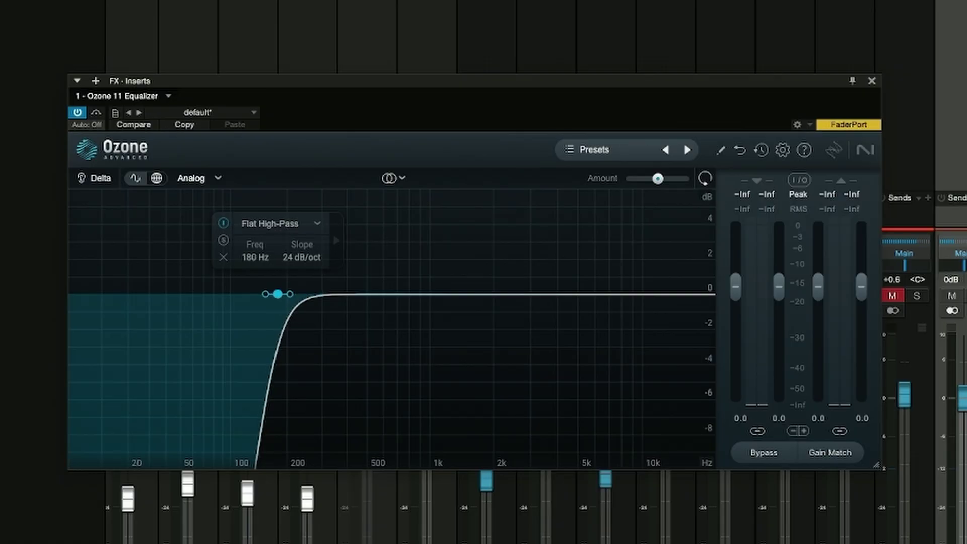
- Add a gentle dip to the FX bus equalizer just below 5 kHz
drag(611, 296, 575, 322)
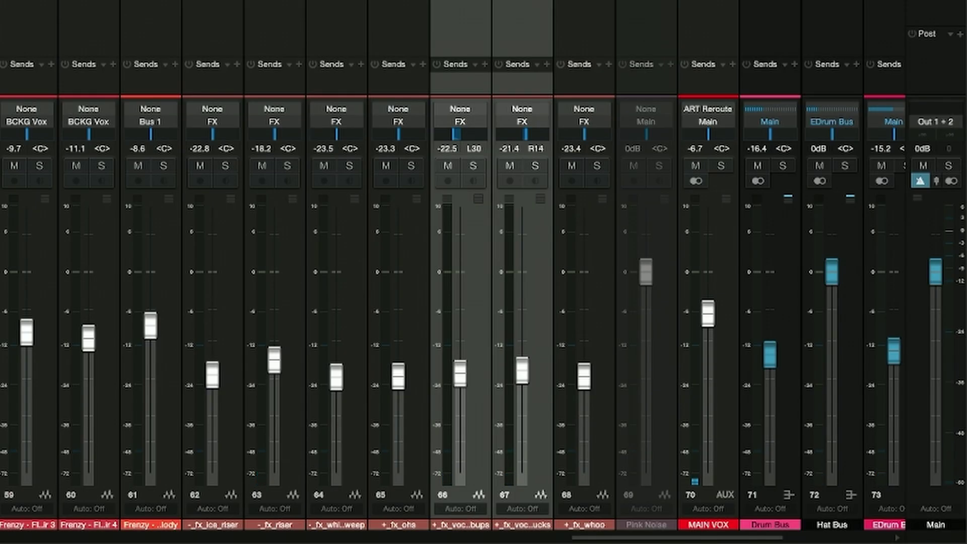
- Create a bus for the two selected vocal FX channels, 66 and 67, and name it vox_fx
right_click(547, 26)
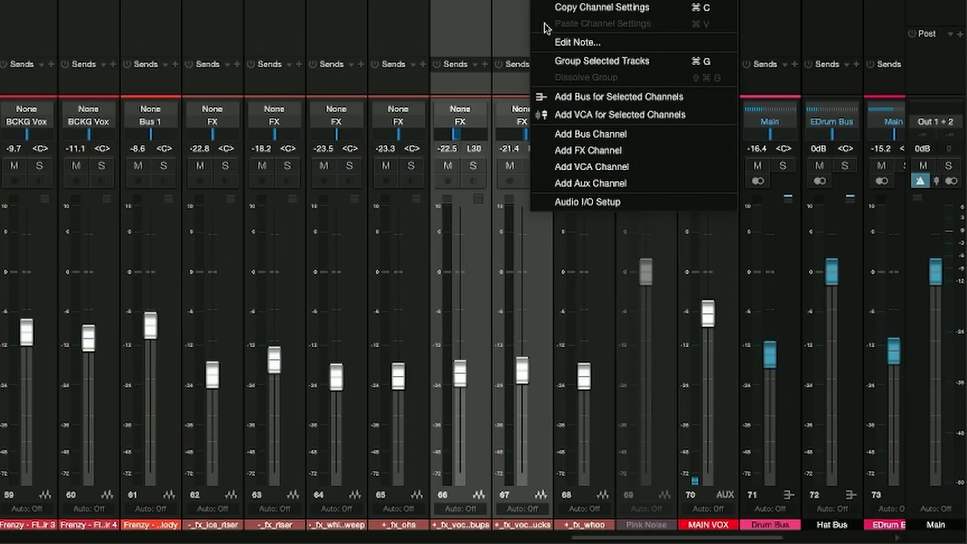
click(592, 100)
double_click(858, 522)
text(vox_fx)
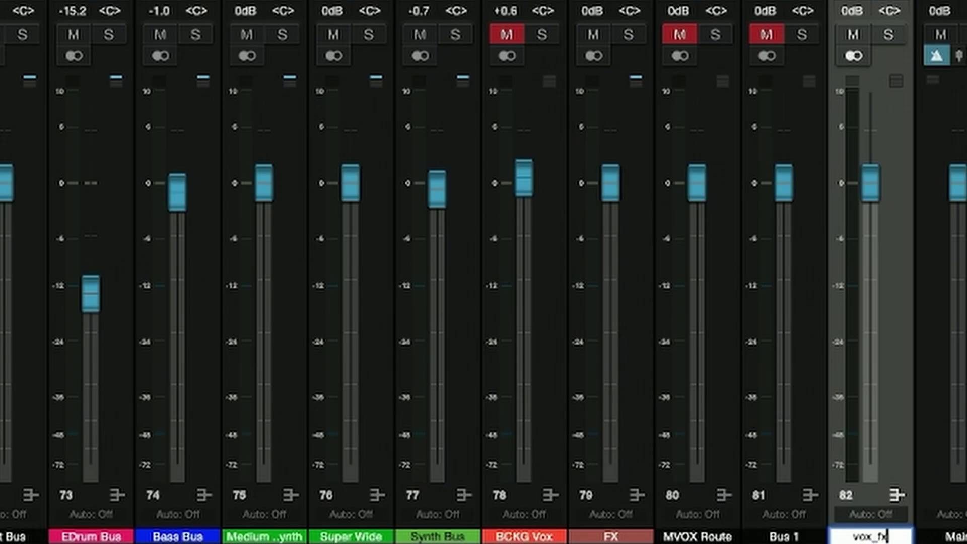
key(Return)
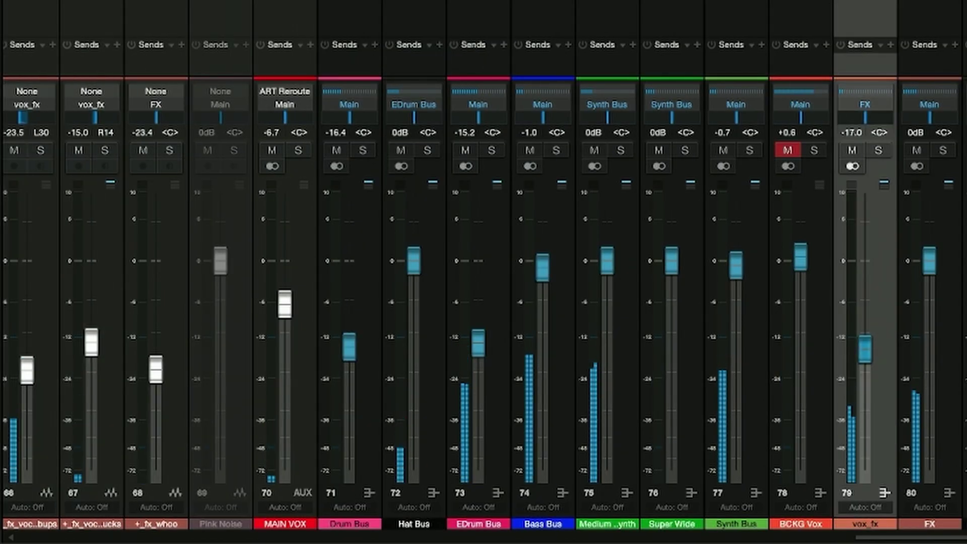
- Nudge up the +_fx_vocal_plucks level and its Raum reverb Size, and select the vox_fx bus
drag(92, 342, 91, 340)
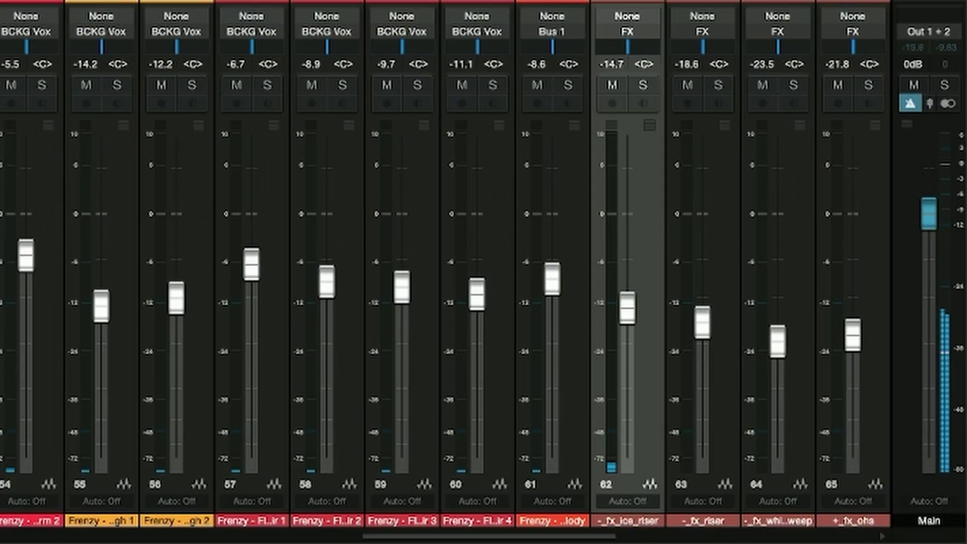
key(s)
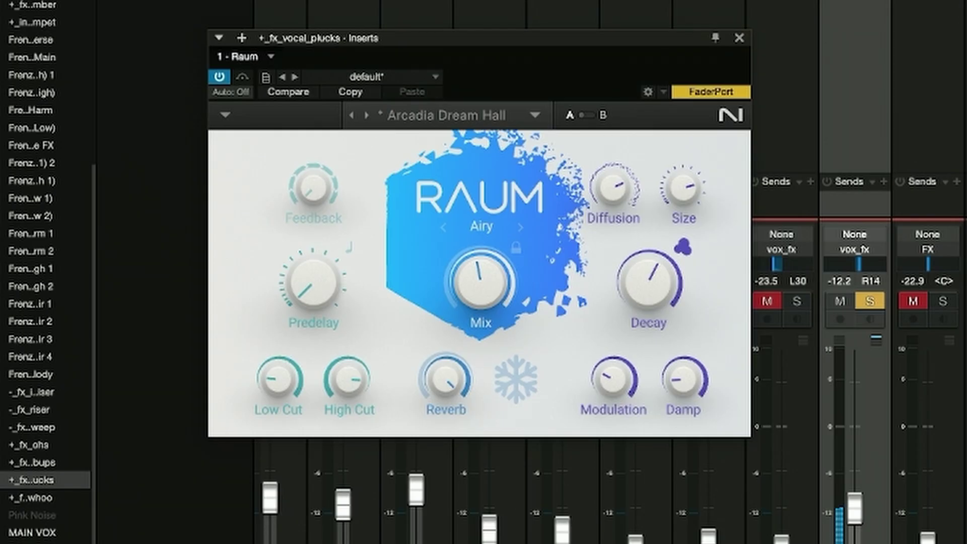
drag(683, 187, 683, 172)
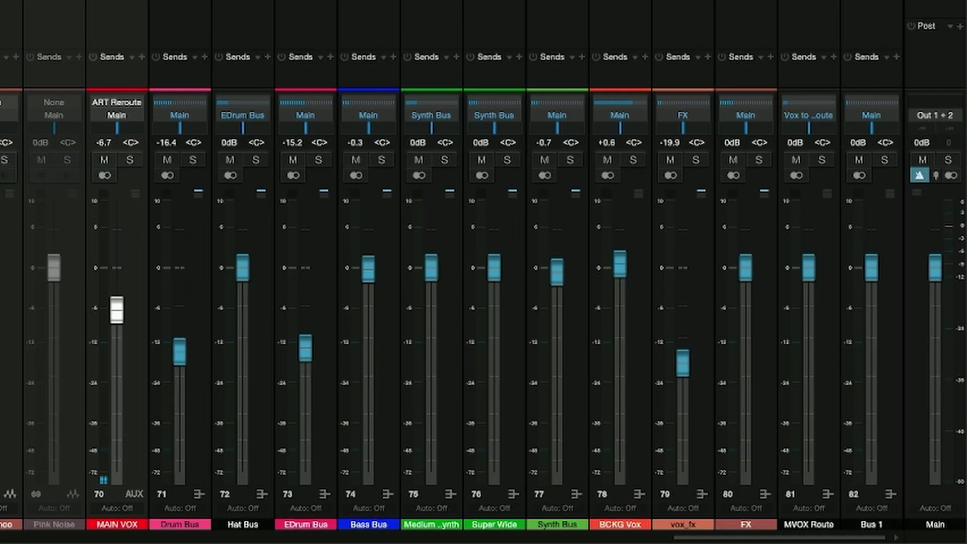
click(685, 10)
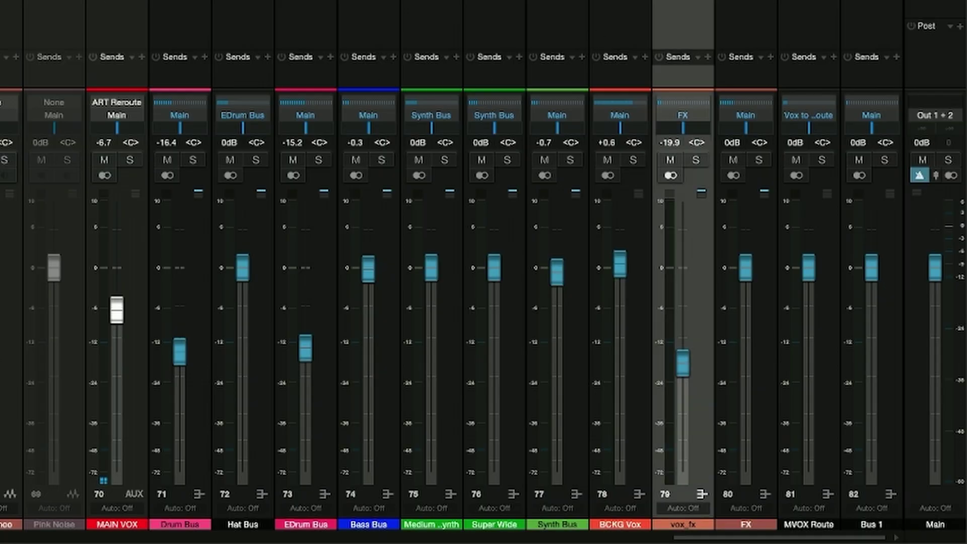
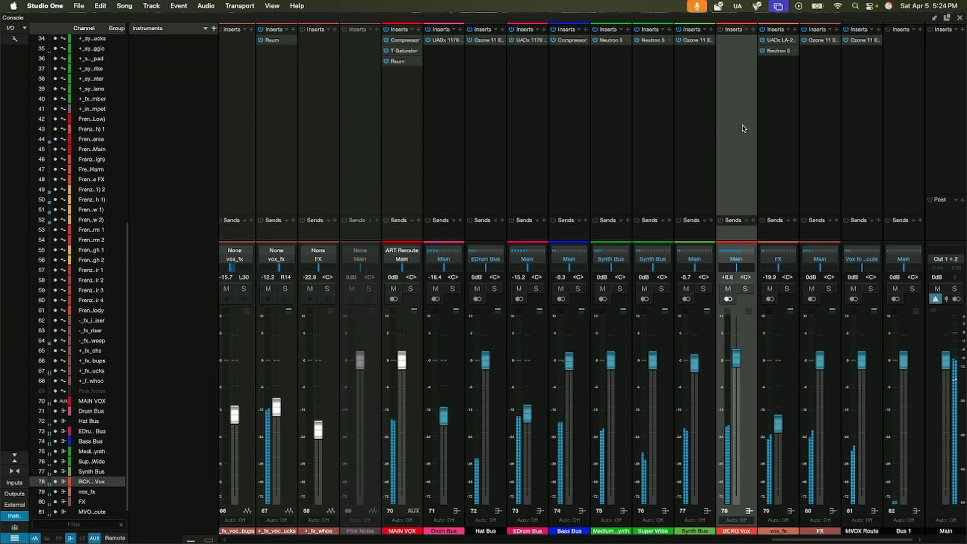
- Insert UADx LA-2A Tube Compressor on the BCKG Vox bus and open its preset browser
click(745, 29)
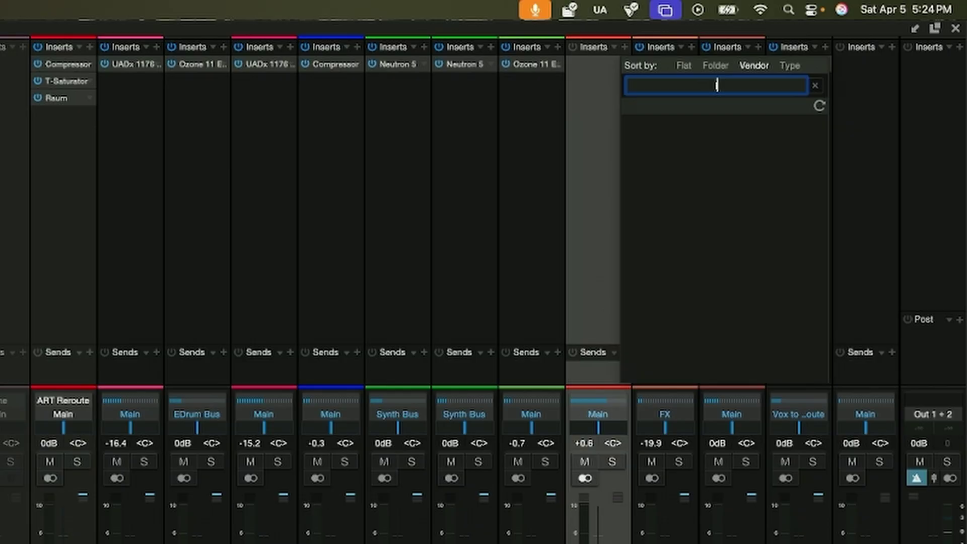
text(la)
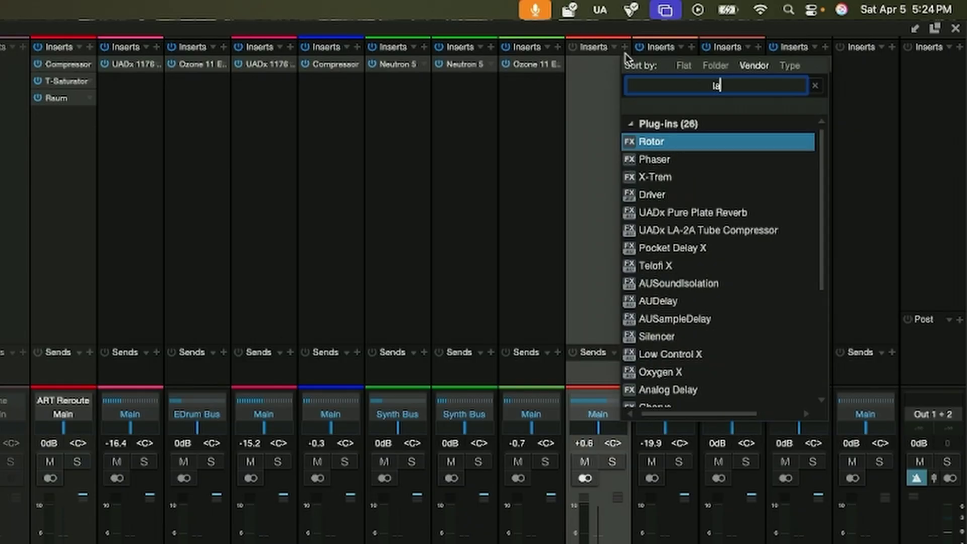
click(712, 230)
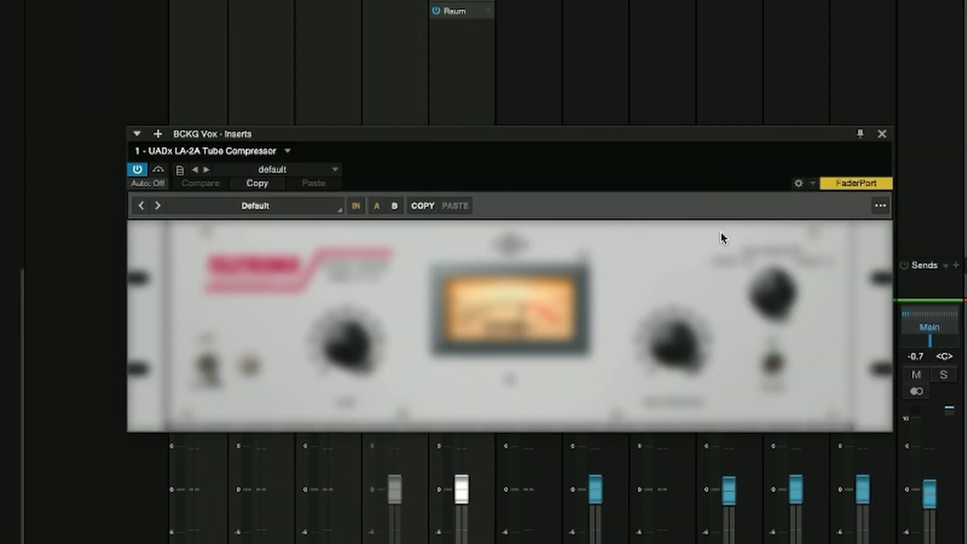
click(264, 206)
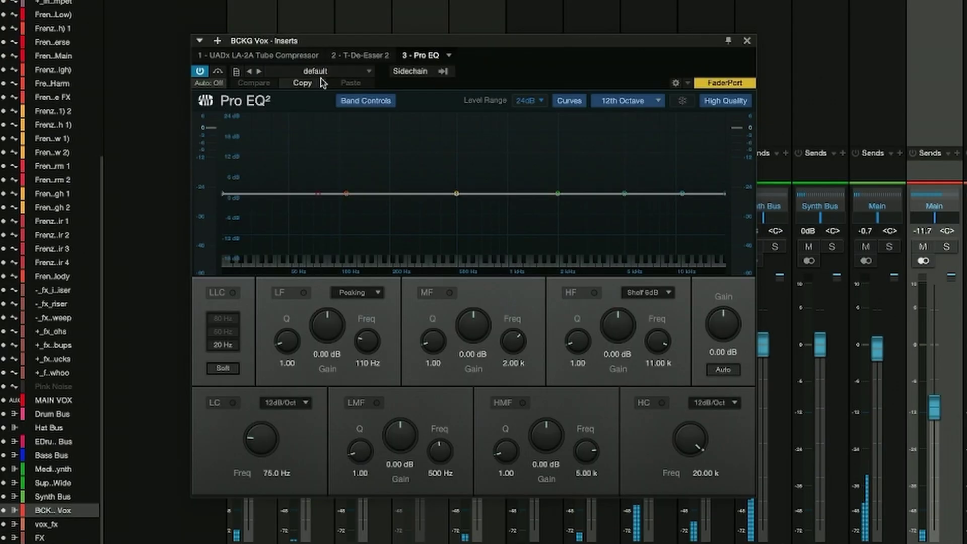
- Load Pro EQ's Vocal preset Backing Vox on the BCKG Vox bus and close the plug-in window
click(316, 71)
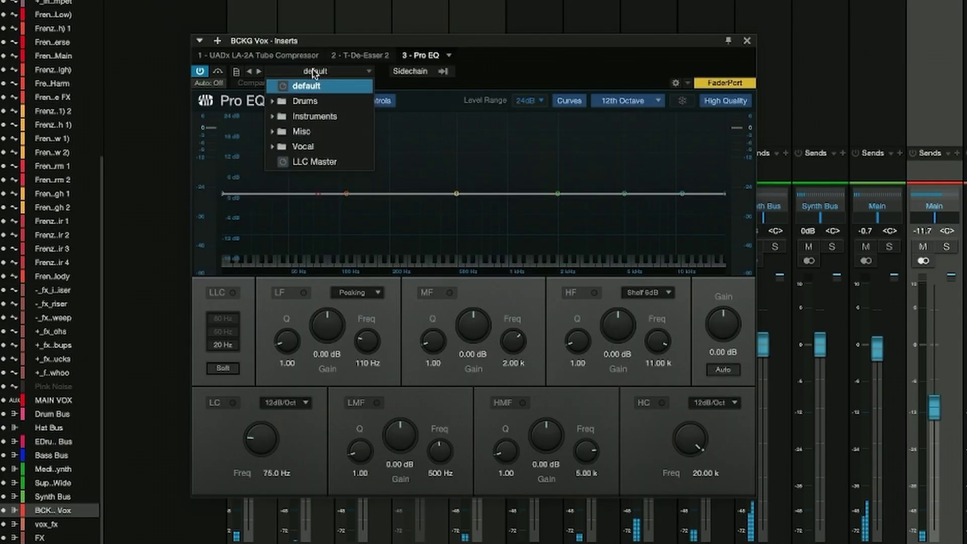
click(320, 151)
click(322, 162)
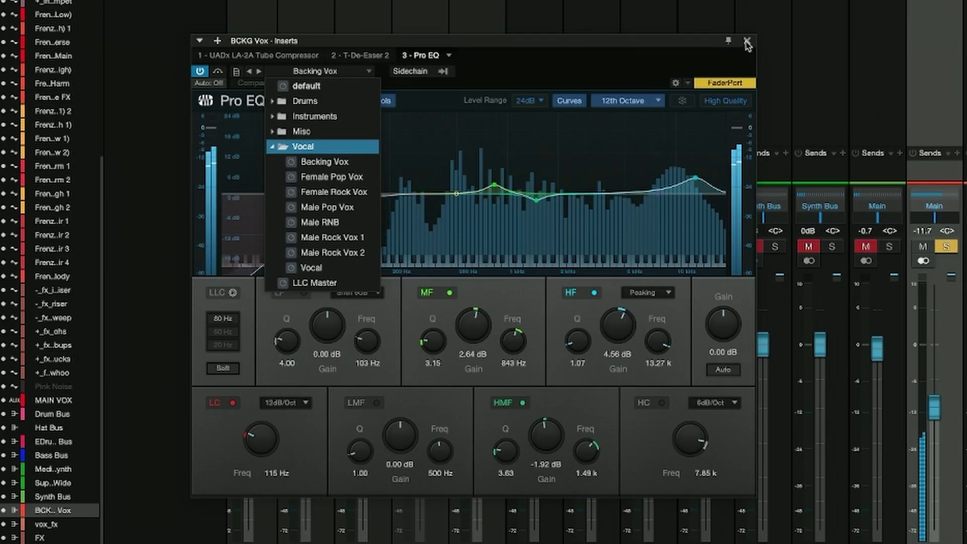
click(748, 43)
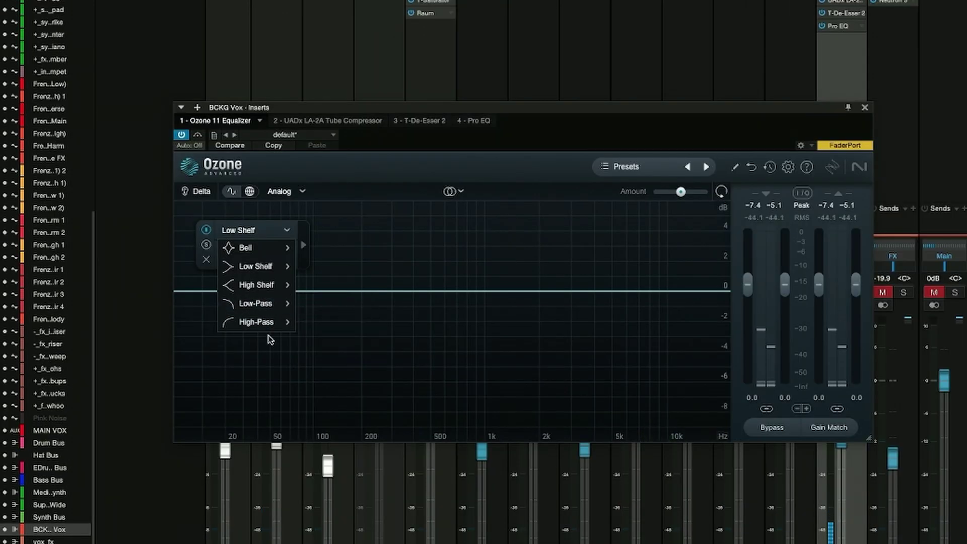
- Make the low band of BCKG Vox's Ozone 11 Equalizer a Flat High-Pass and raise its cutoff to between 100 and 200 Hz
mouse_move(281, 323)
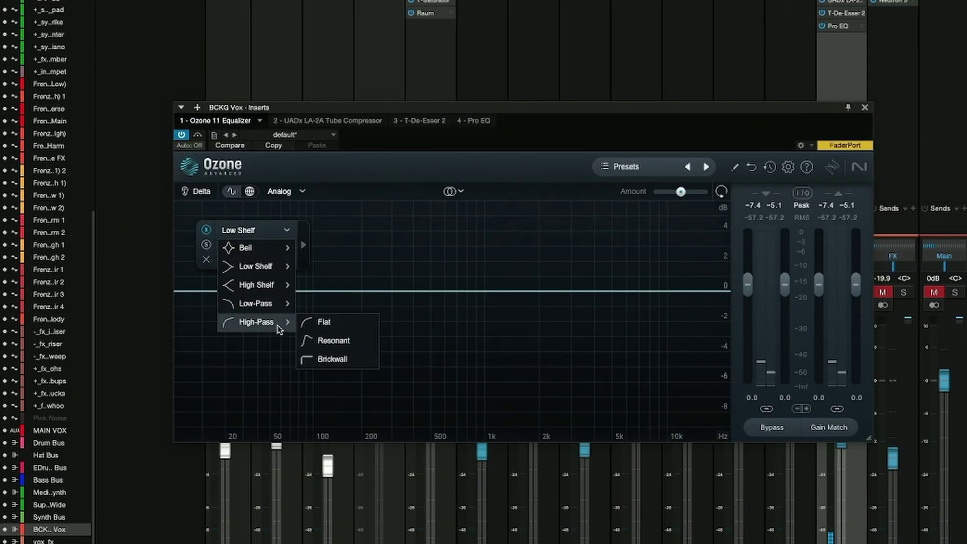
click(317, 323)
scroll(254, 292, down, 3)
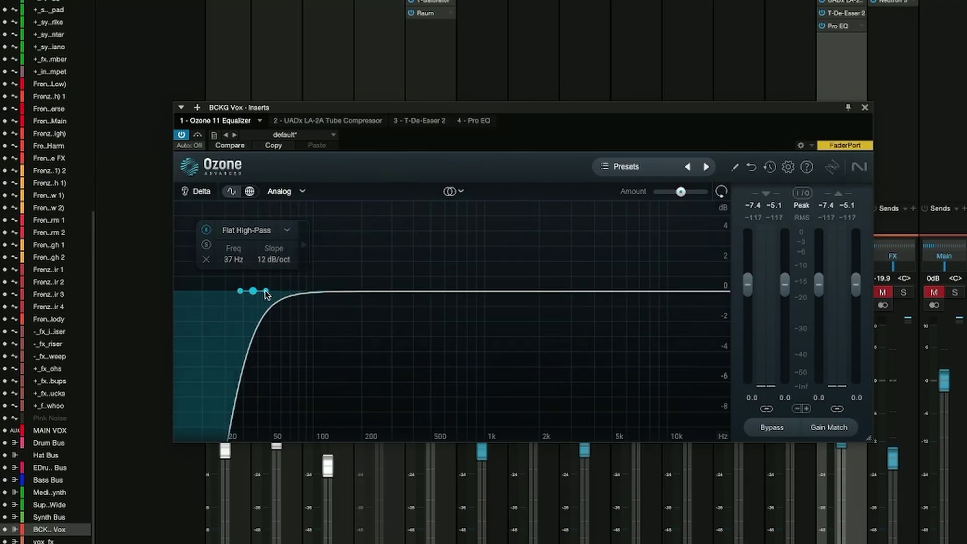
drag(254, 292, 343, 294)
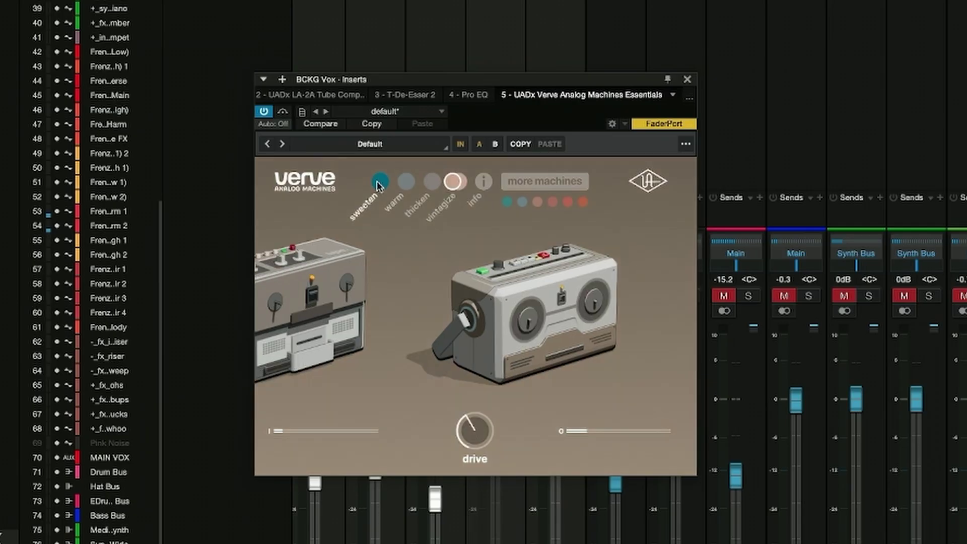
- Adjust the drive of Verve Analog Machines Essentials on the BCKG Vox bus
drag(346, 383, 348, 352)
drag(478, 388, 475, 389)
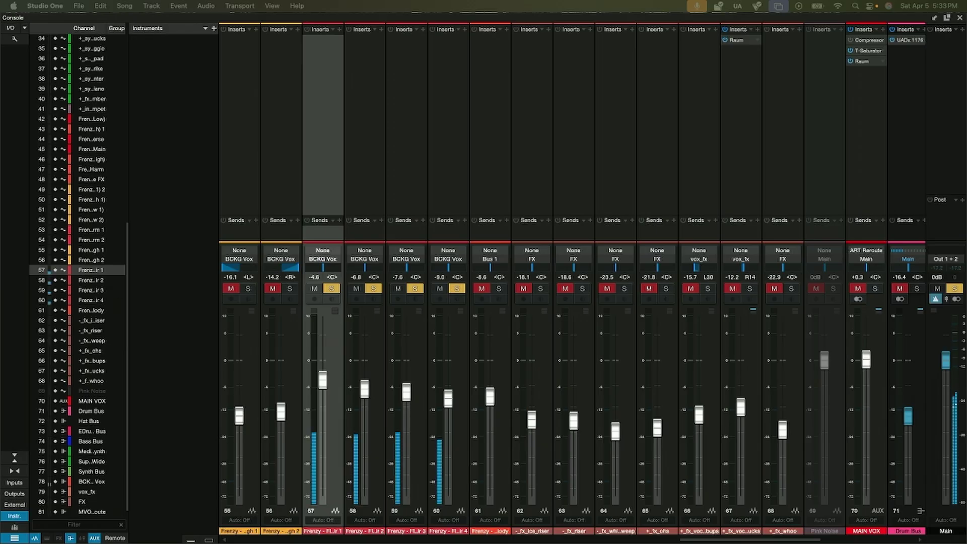
- Boost the low-mid band of BCKG Vox's Pro EQ by 3.77 dB at 342 Hz and close the plug-in window
click(449, 126)
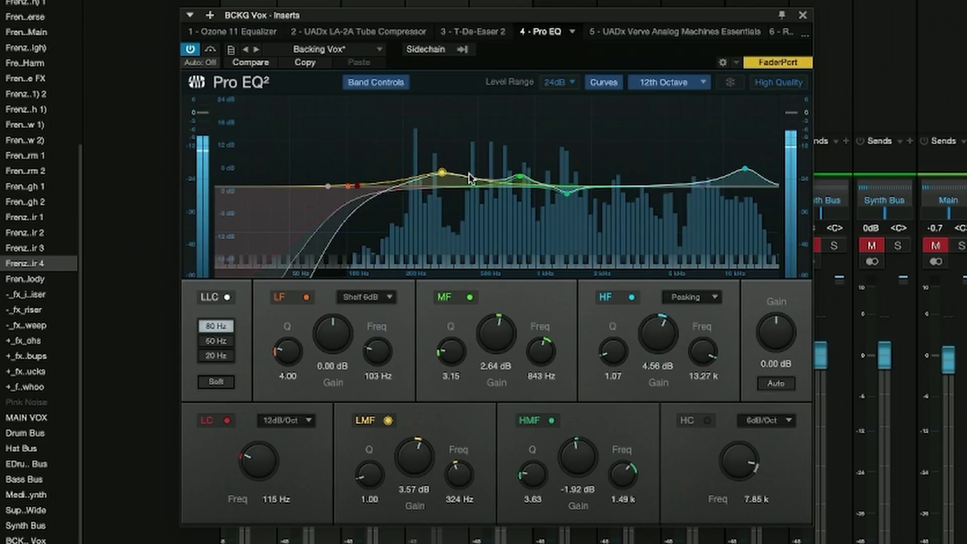
drag(383, 244, 365, 239)
drag(444, 172, 448, 170)
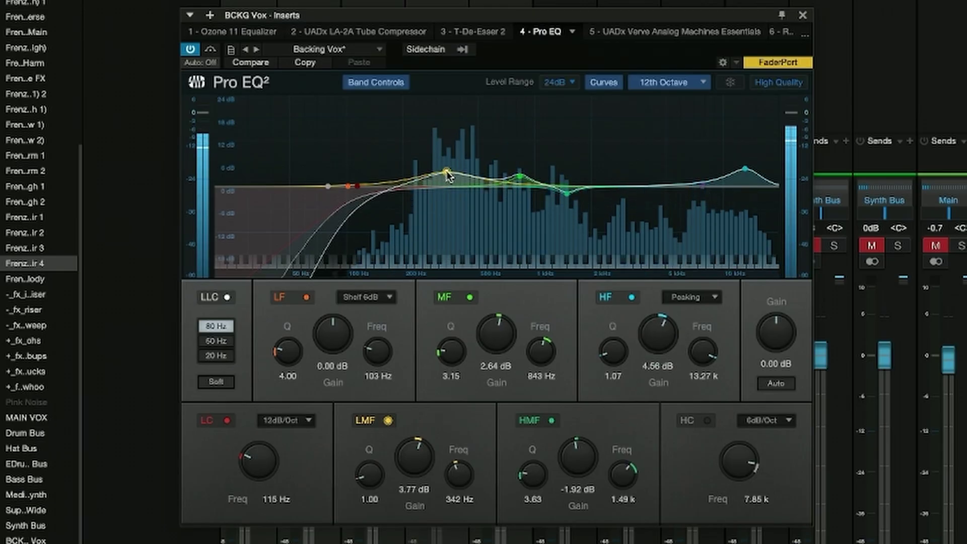
click(802, 16)
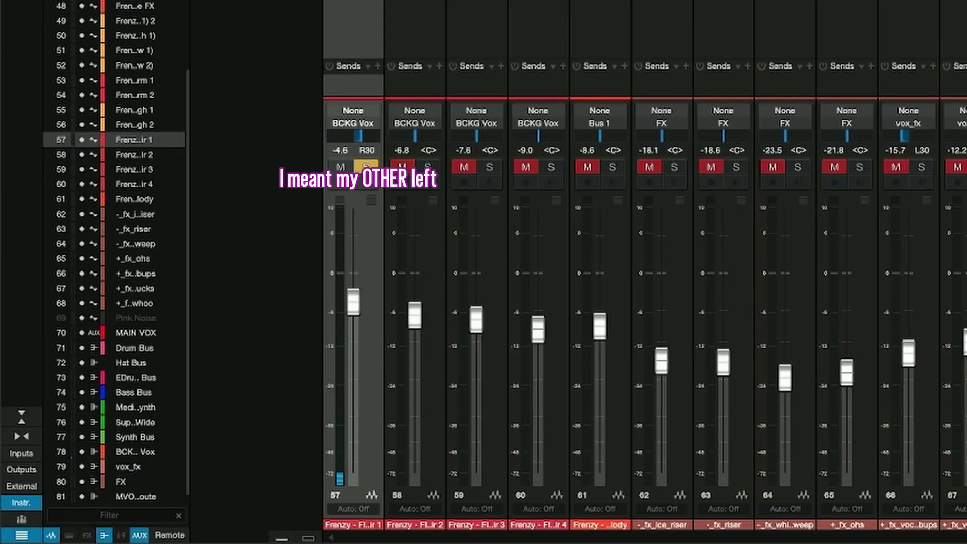
- Solo the Frenzy - Fl..ir background vocals in turn and pan number 3 to L60, number 4 to L30 and number 2 to R60
click(489, 167)
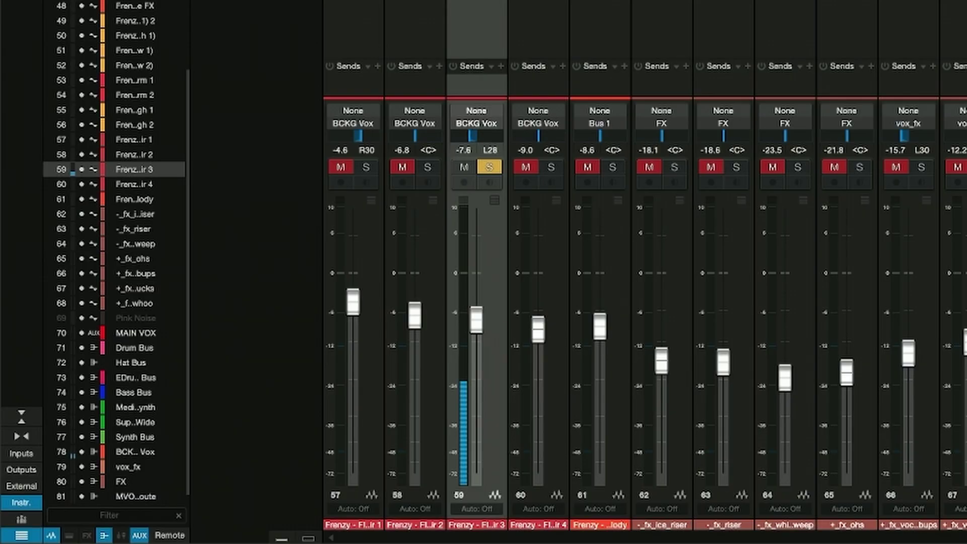
click(551, 167)
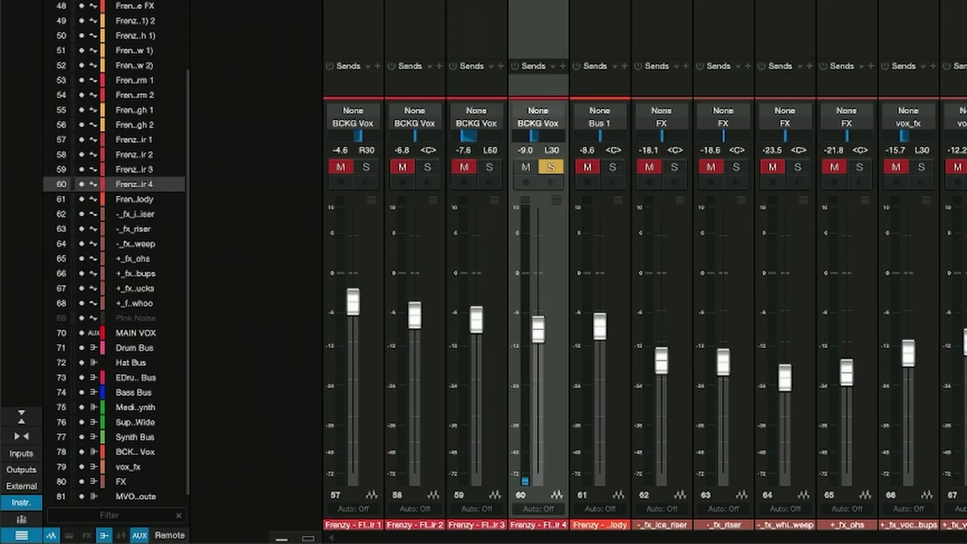
click(476, 525)
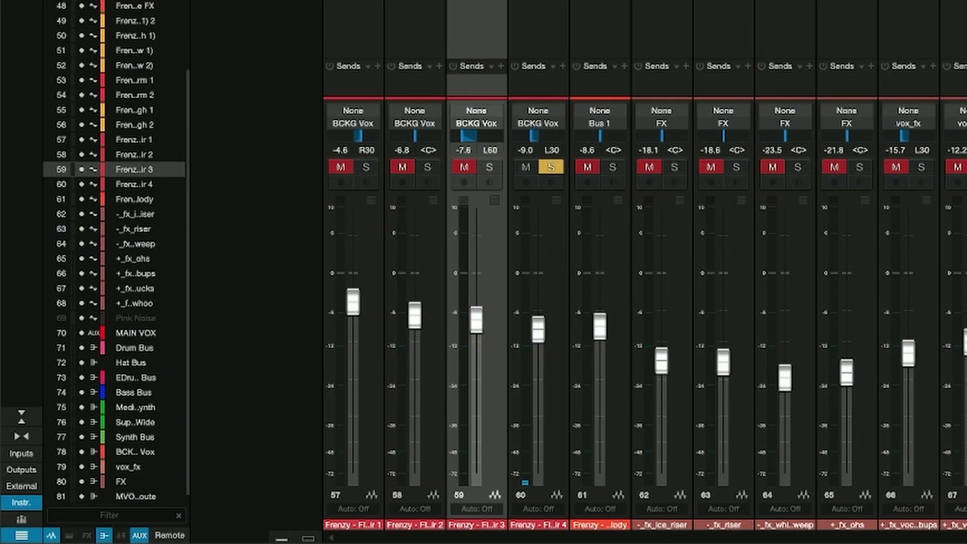
click(414, 524)
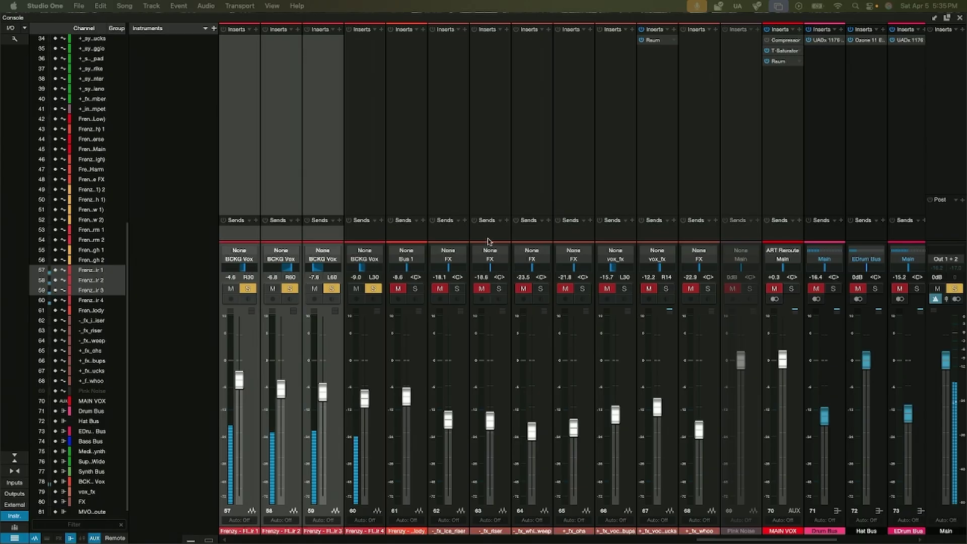
- Boost the upper band of the Counter Melody bus equalizer to about 2 dB near 5 kHz and close the LA-2A window
scroll(356, 171, left, 3)
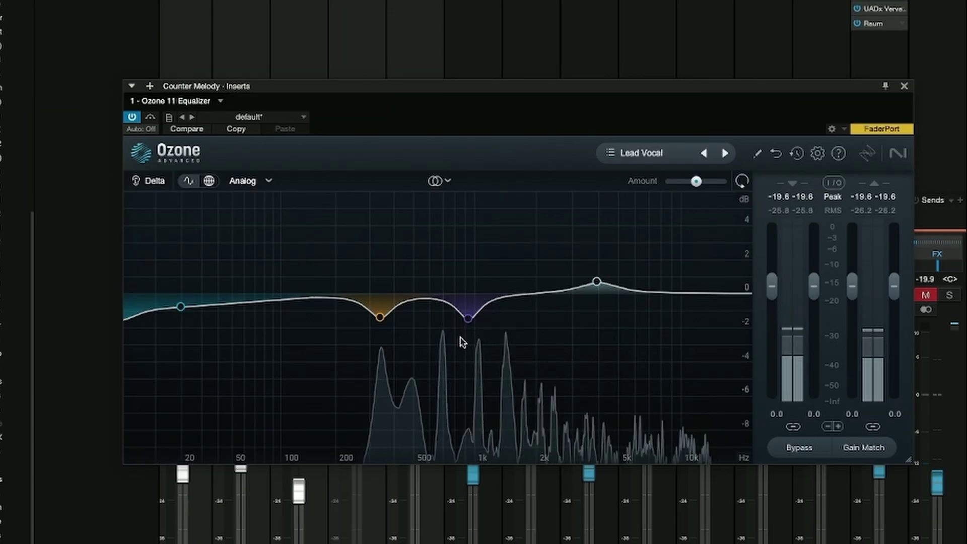
drag(597, 282, 620, 258)
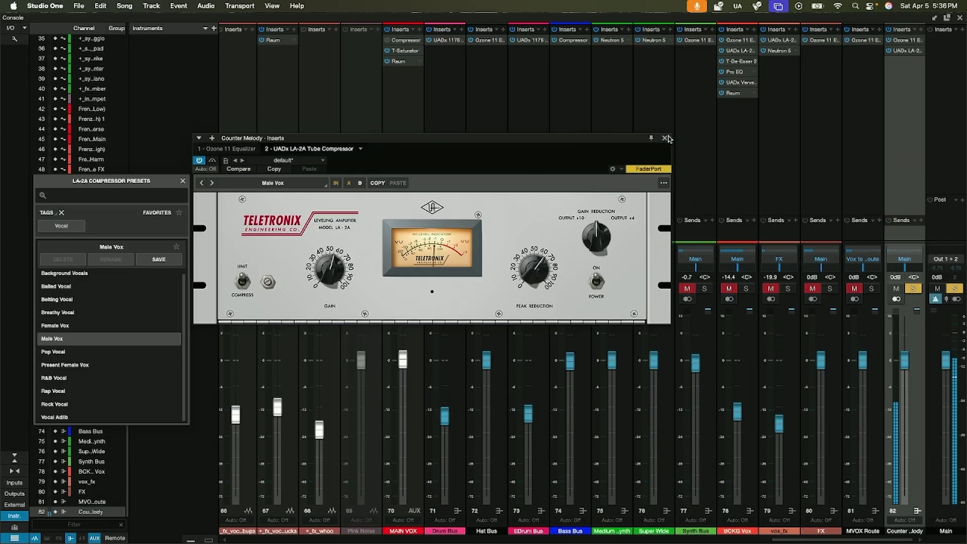
click(668, 139)
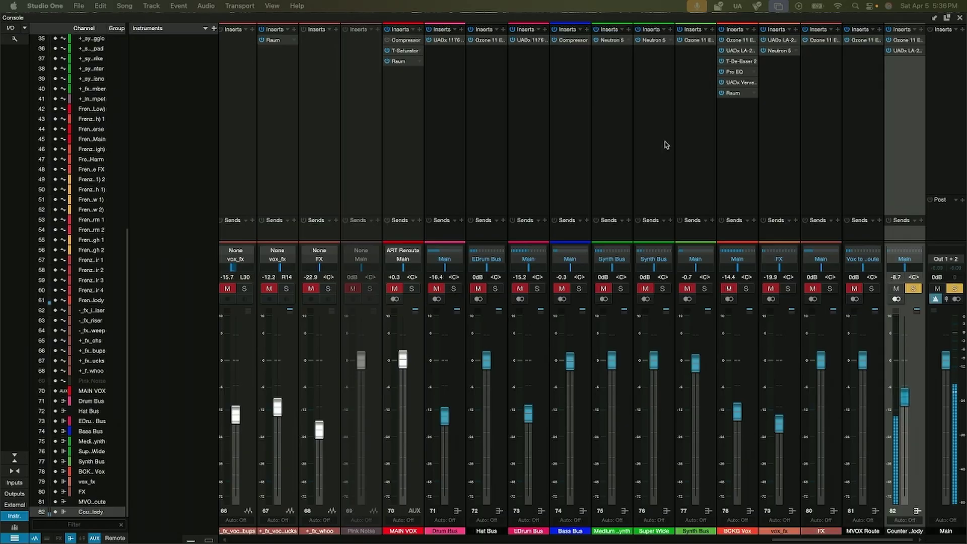
- Compare the Counter Melody bus within the full mix and soloed
key(s)
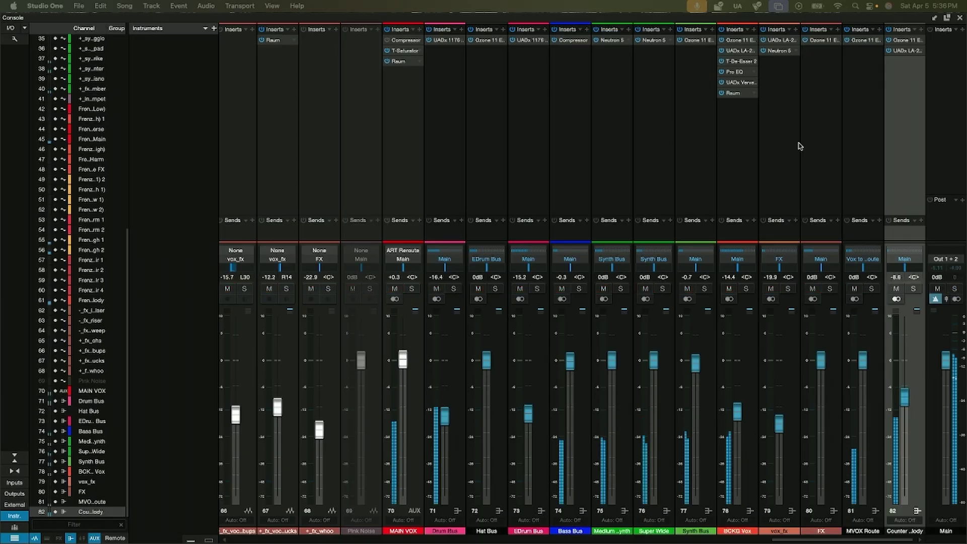
key(s)
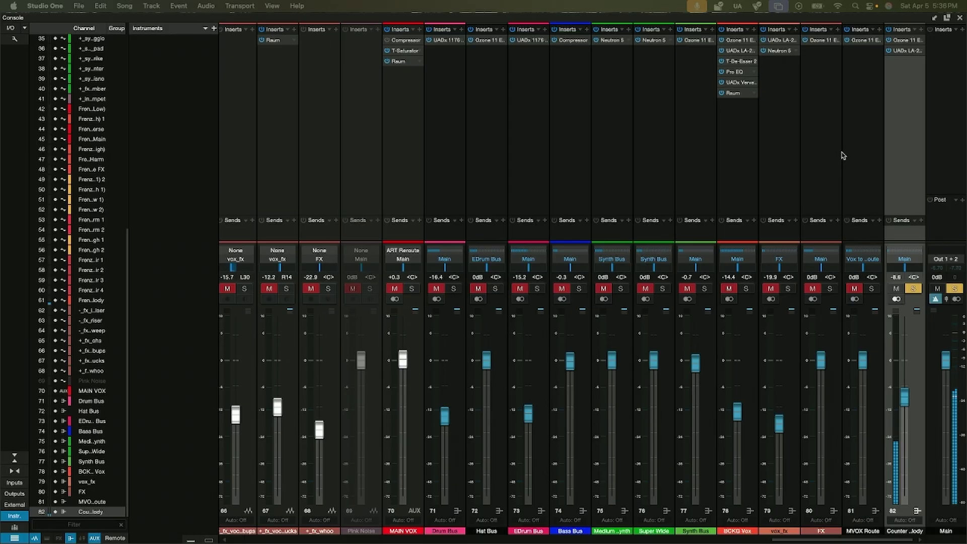
- Add T-Saturator to the Counter Melody bus and audition its Tape, Clip and Fold modes
click(920, 30)
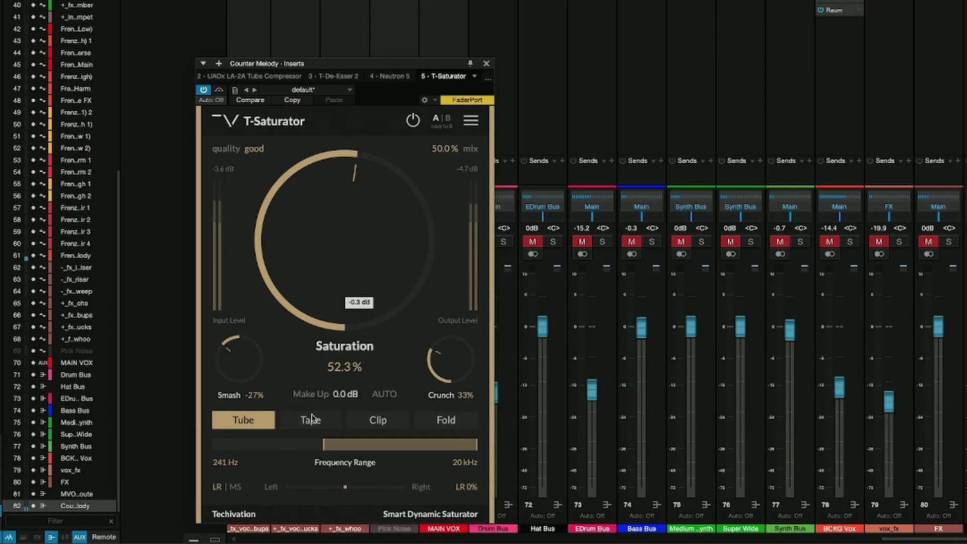
click(311, 420)
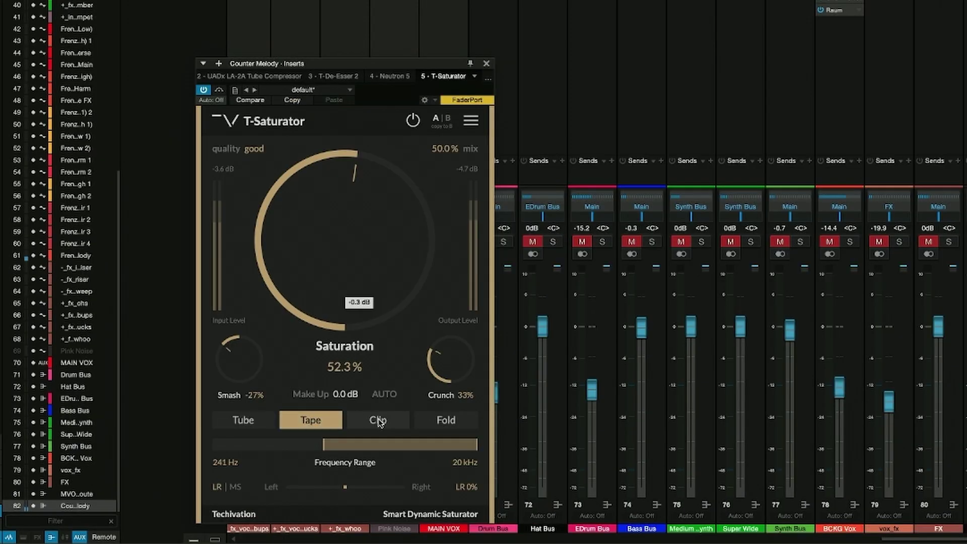
click(379, 421)
click(443, 421)
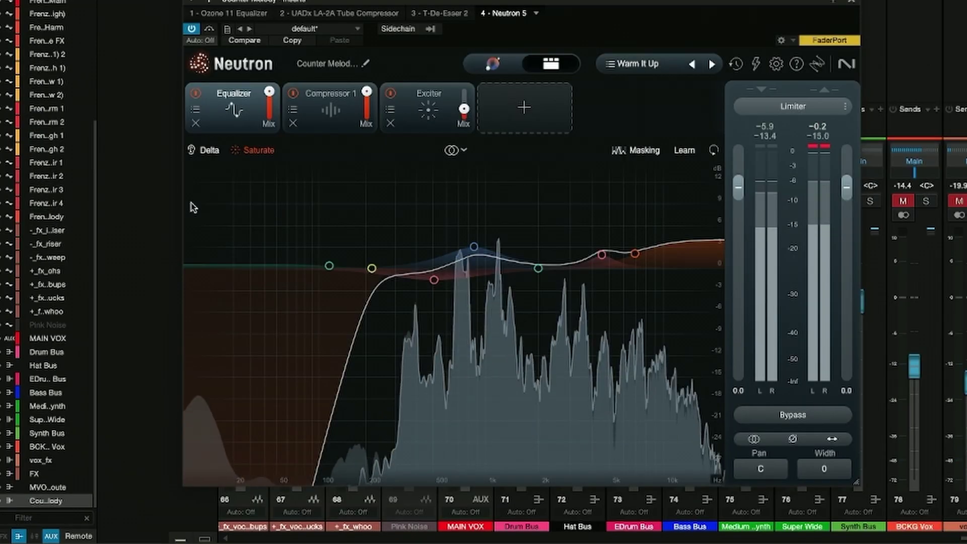
- Close Neutron on the Counter Melody bus and use the Vocal Hall preset in its Raum reverb
click(850, 1)
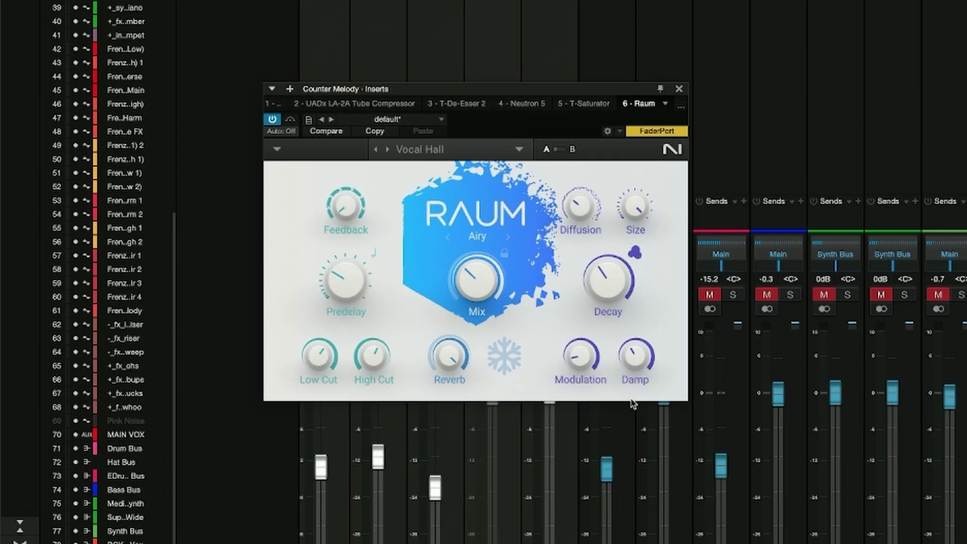
click(492, 152)
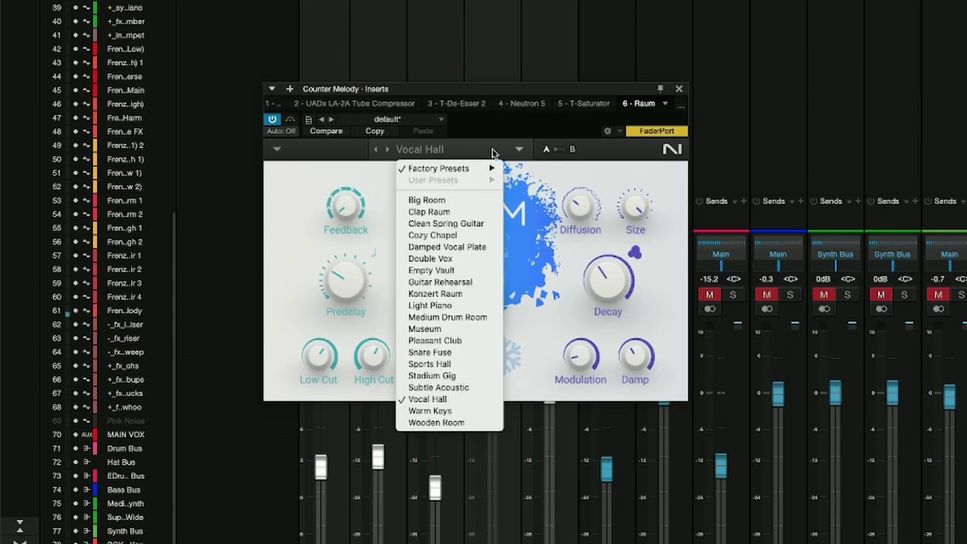
click(679, 90)
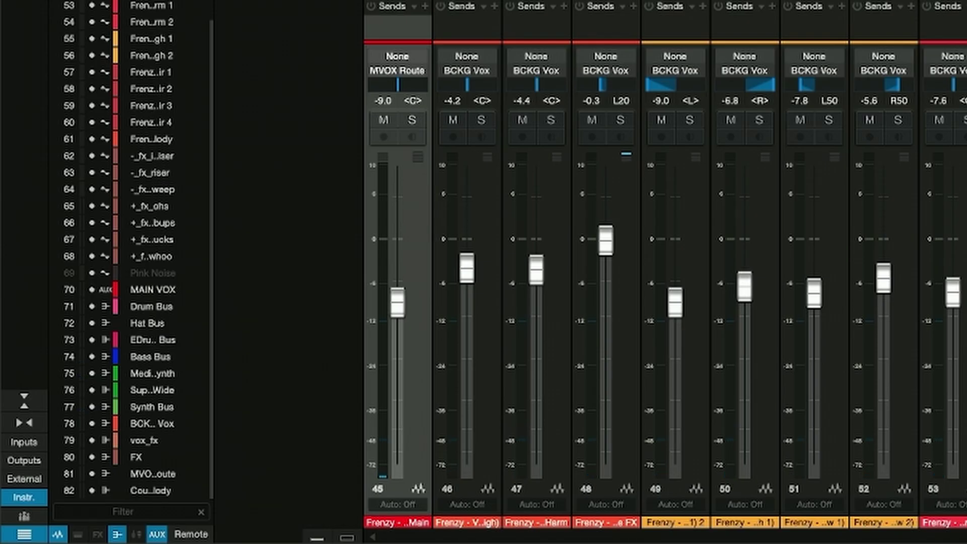
- Duplicate the Frenzy Main vocal channel and pan the original to R20 and the copy to L20
key(shift+d)
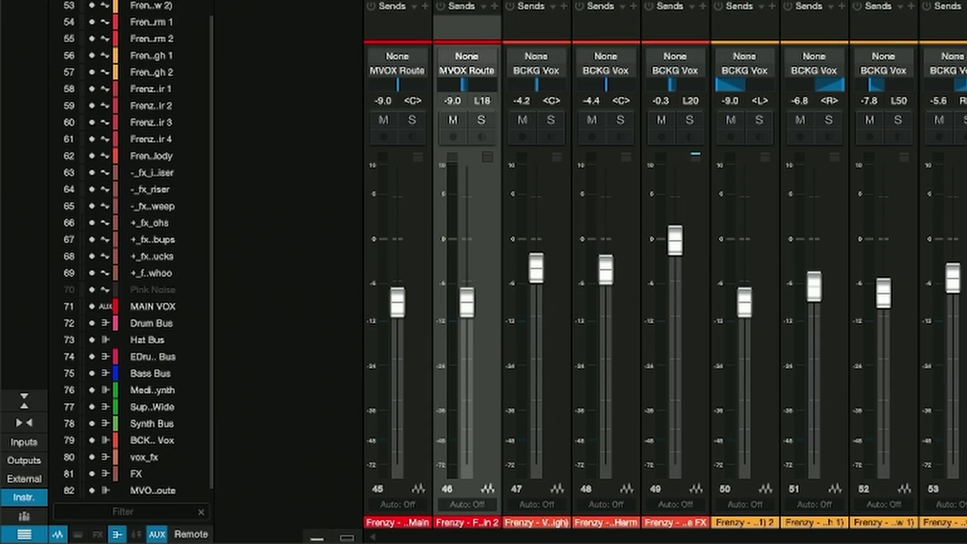
drag(398, 85, 401, 84)
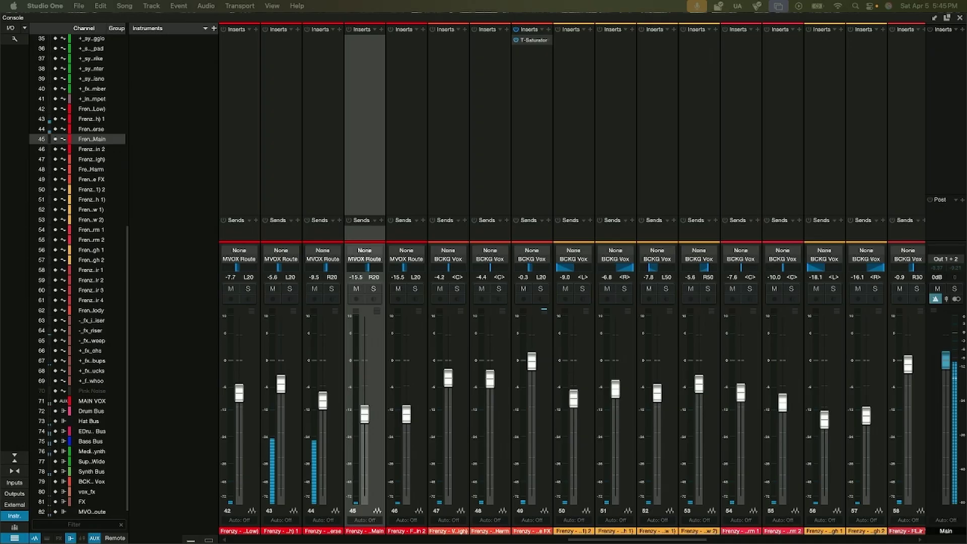
click(394, 120)
- Change the Main channel's Ozone low shelf to a Proportional Q band and cut about 4.1 dB near 530 Hz
scroll(505, 151, right, 15)
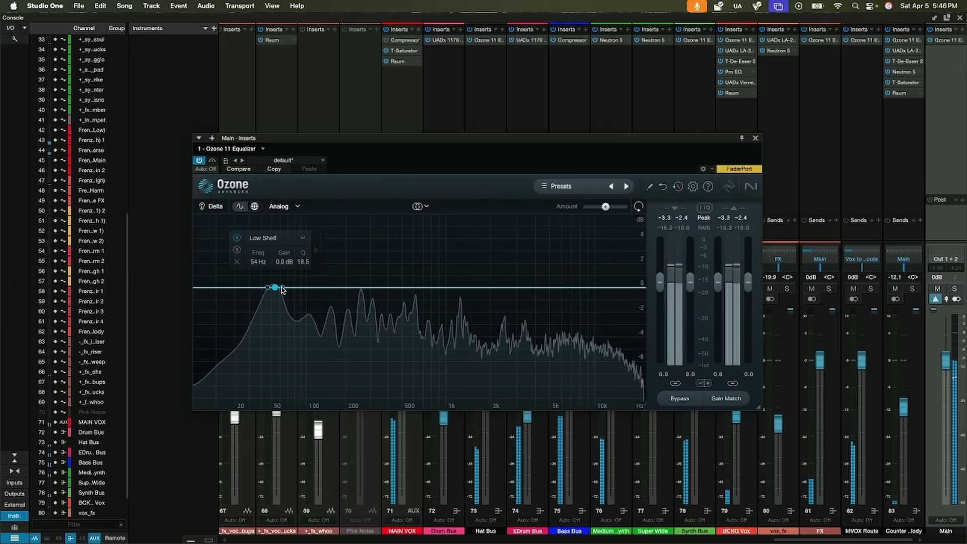
click(302, 238)
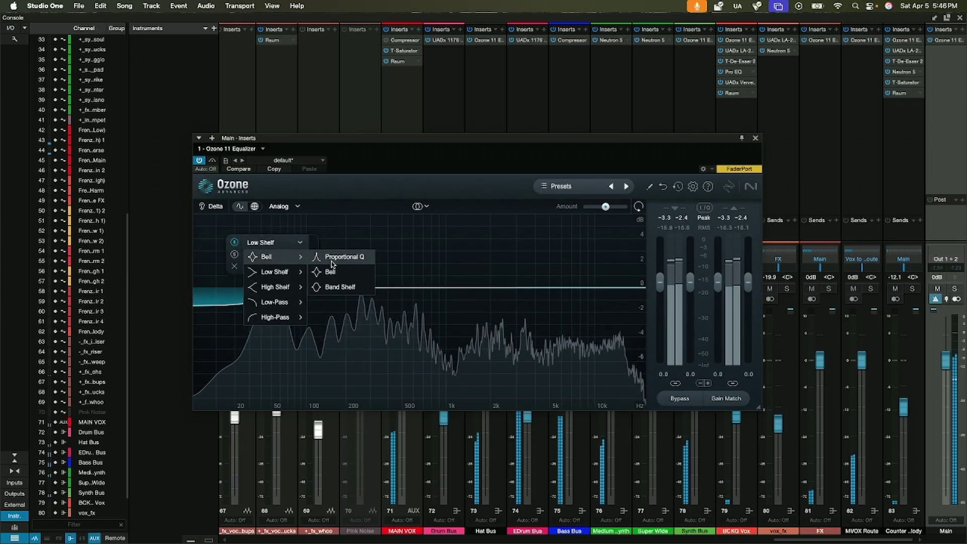
click(332, 255)
drag(275, 287, 407, 341)
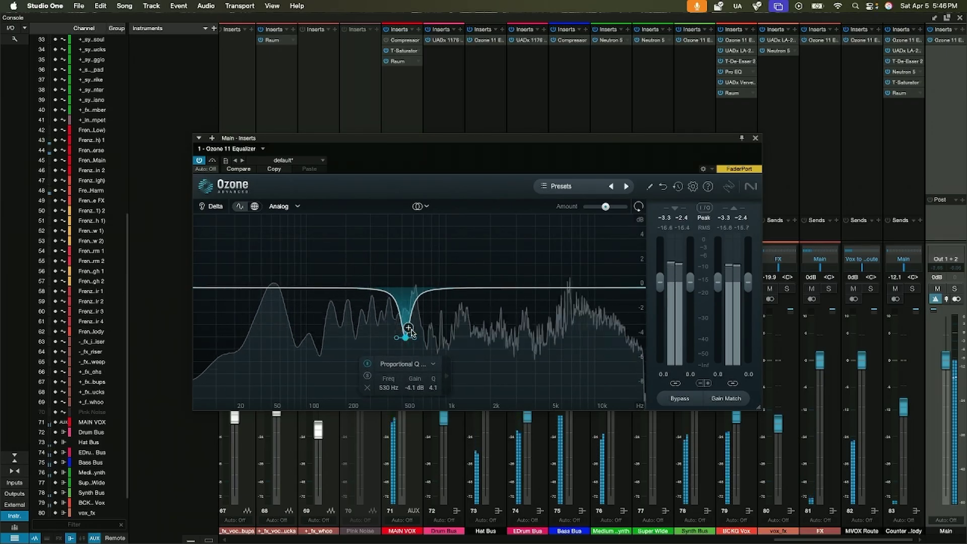
click(756, 138)
- Add processing to the Main channel and choose the custom target Feeling Like the End-Gimme Love in Neutron 5
scroll(487, 144, left, 3)
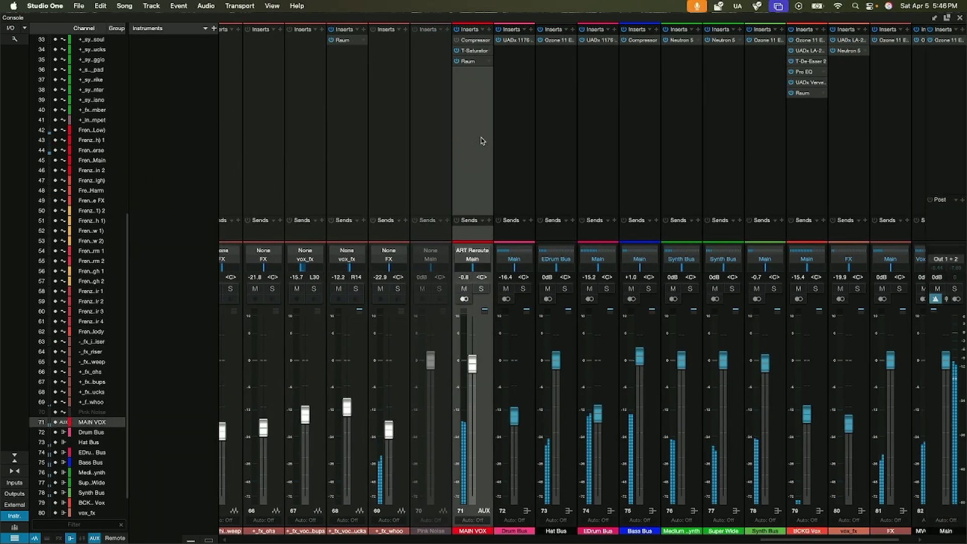
scroll(479, 144, right, 3)
click(960, 29)
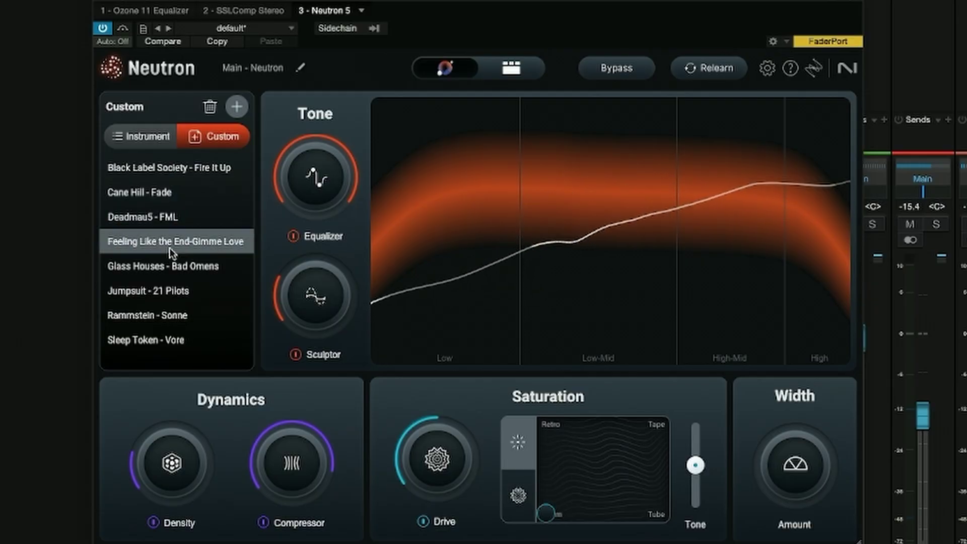
click(170, 247)
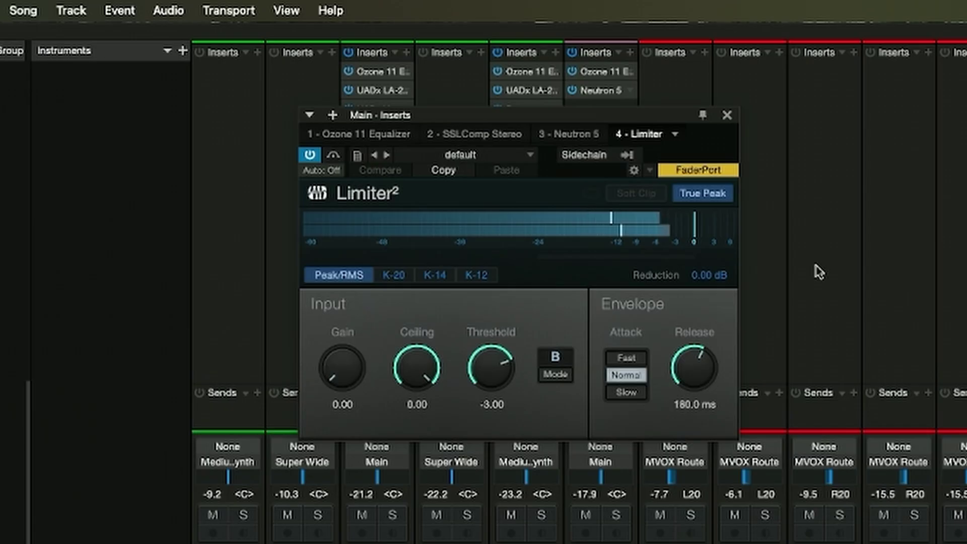
- Load the Main-Set preset in the Main channel's Limiter and set the input gain to about 3.06 dB
click(473, 161)
click(406, 391)
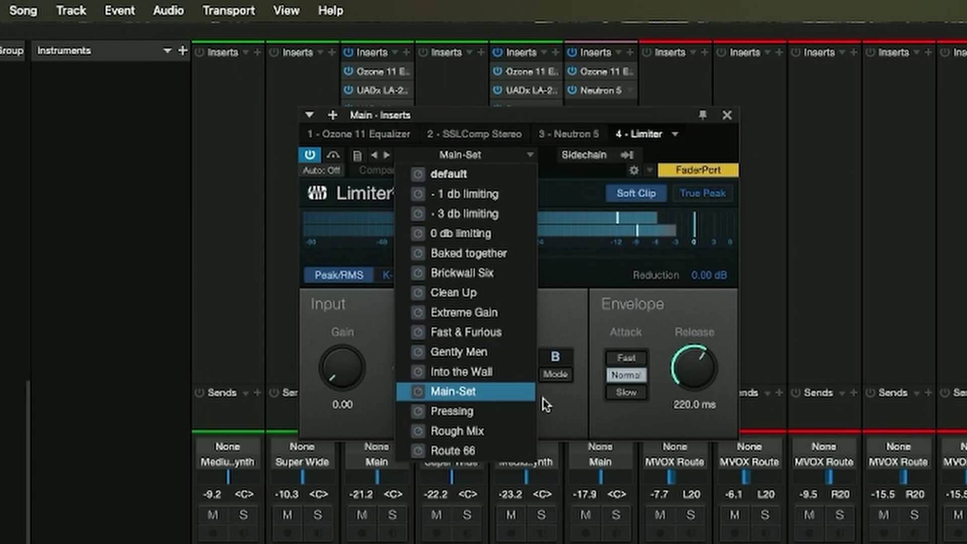
drag(360, 367, 346, 312)
scroll(348, 353, up, 4)
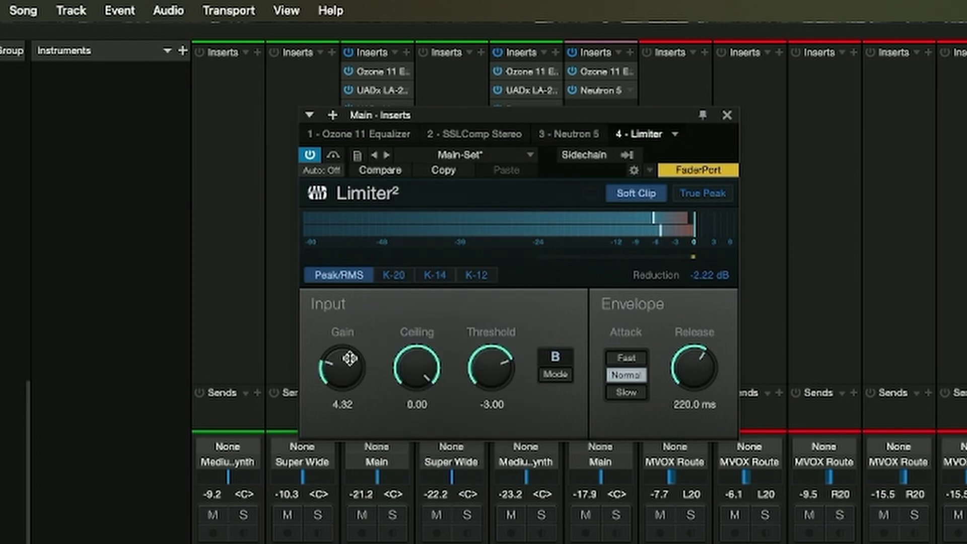
scroll(352, 365, down, 1)
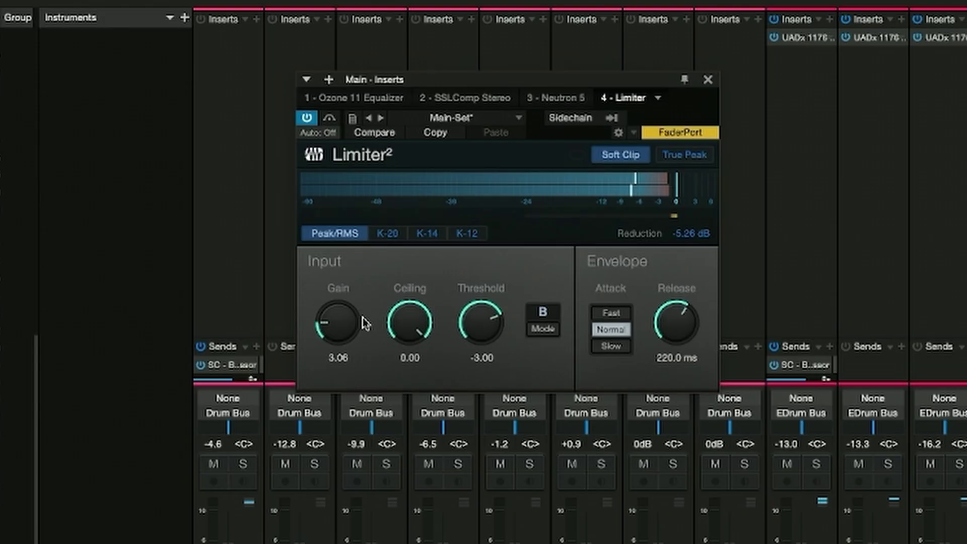
scroll(356, 324, down, 1)
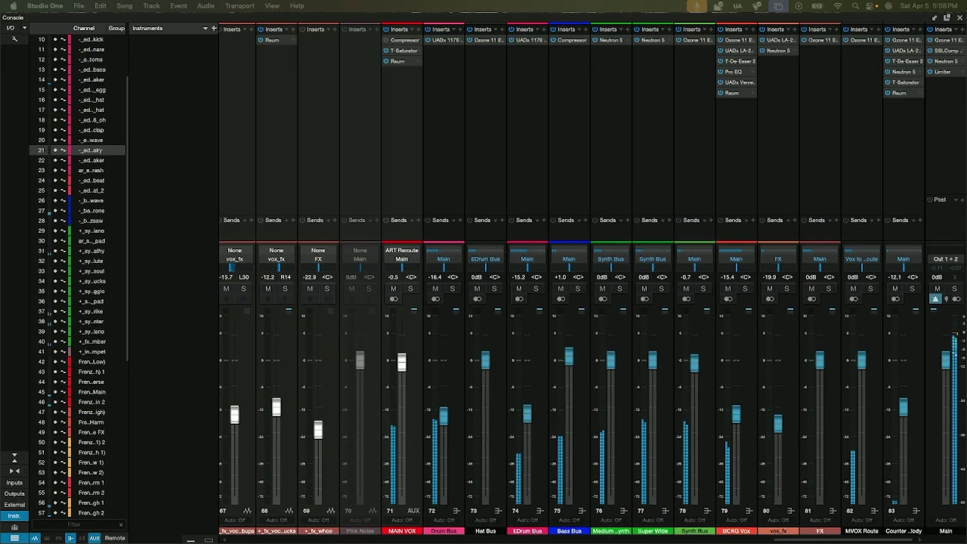
- Lower the BCKG Vox bus to -16.1 dB, then channels 56 and 57 together to -19.5 and -17.5 dB
click(727, 166)
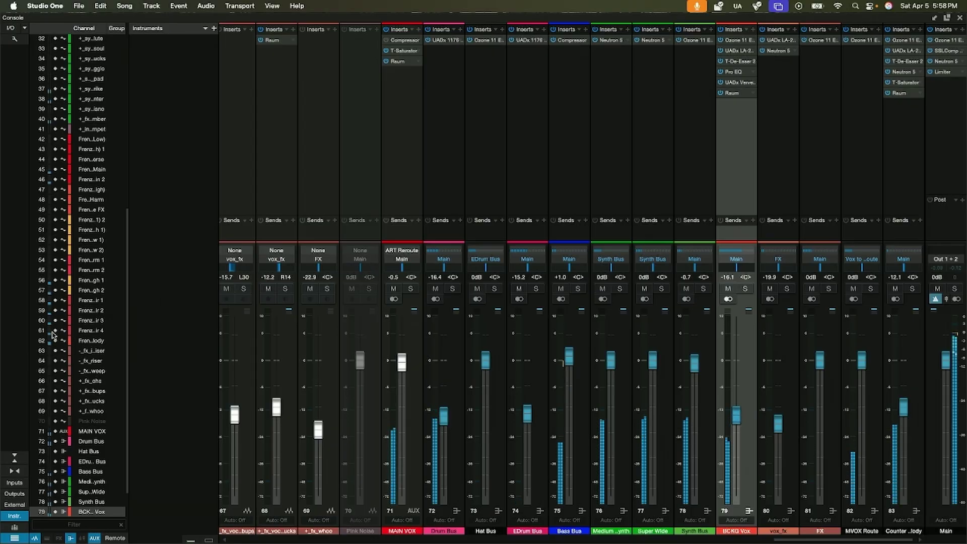
click(90, 280)
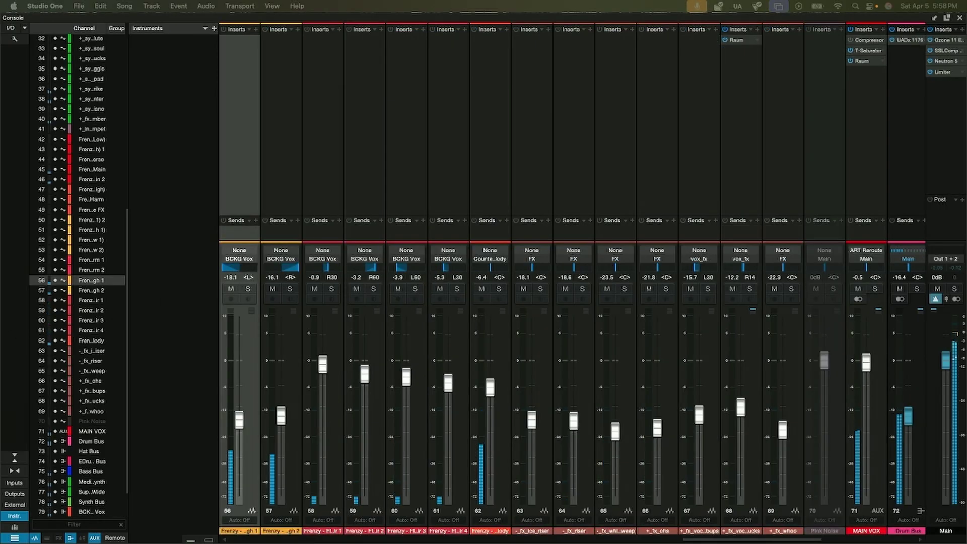
shift+click(91, 290)
drag(240, 419, 239, 423)
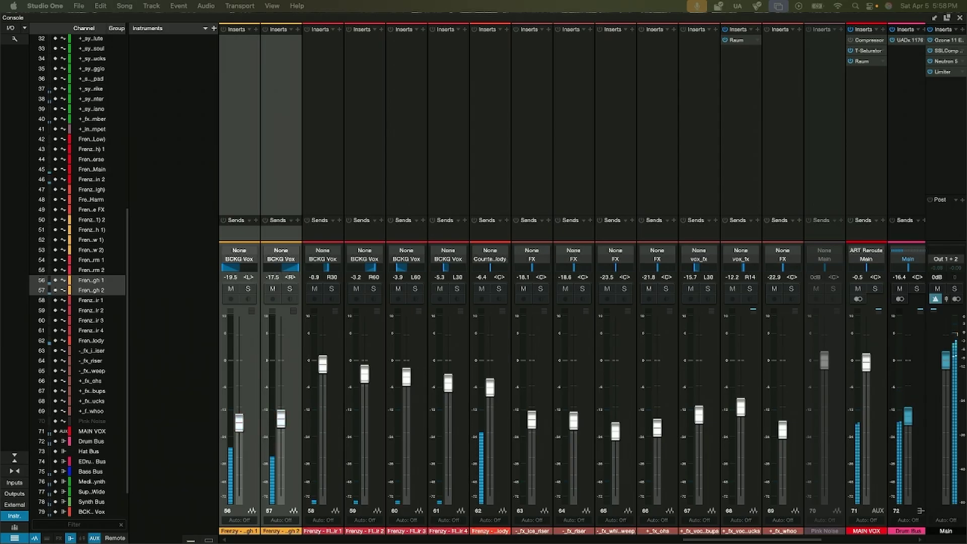
- Select the Frenzy counter melody channel, number 62
click(90, 341)
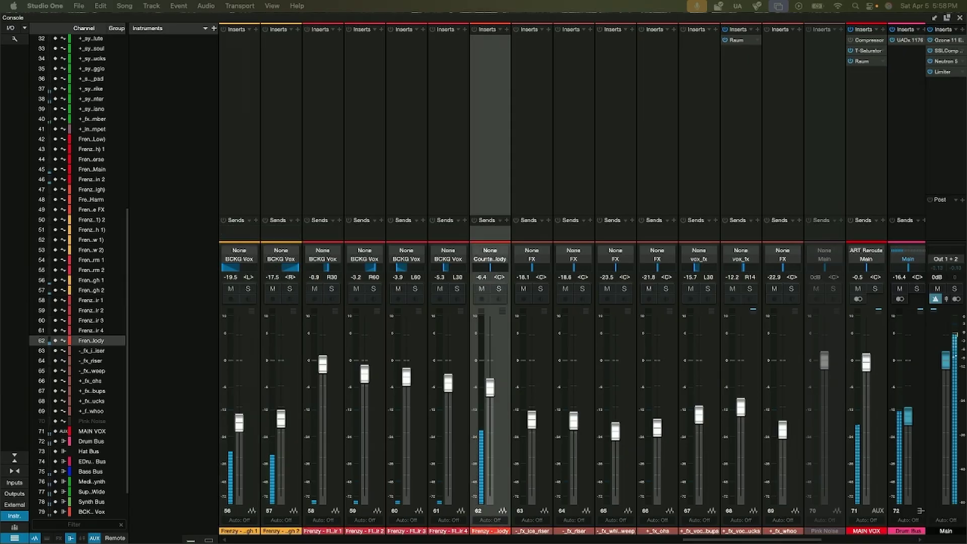